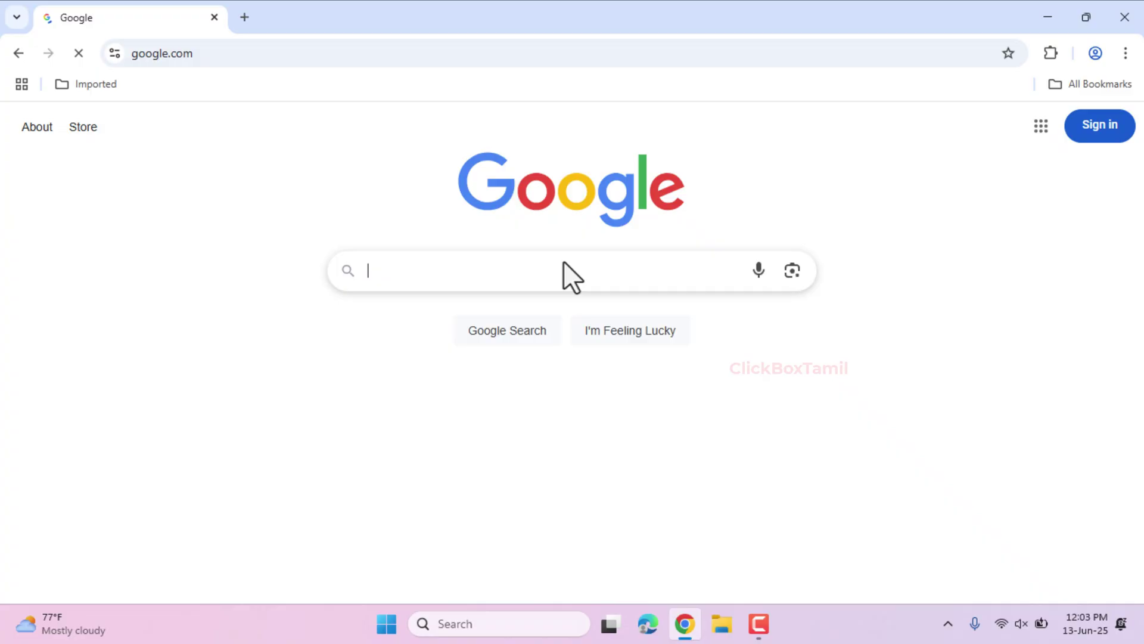
- Search Google for 'windows 11' and open Microsoft's Download Windows 11 result in a new tab
type("w")
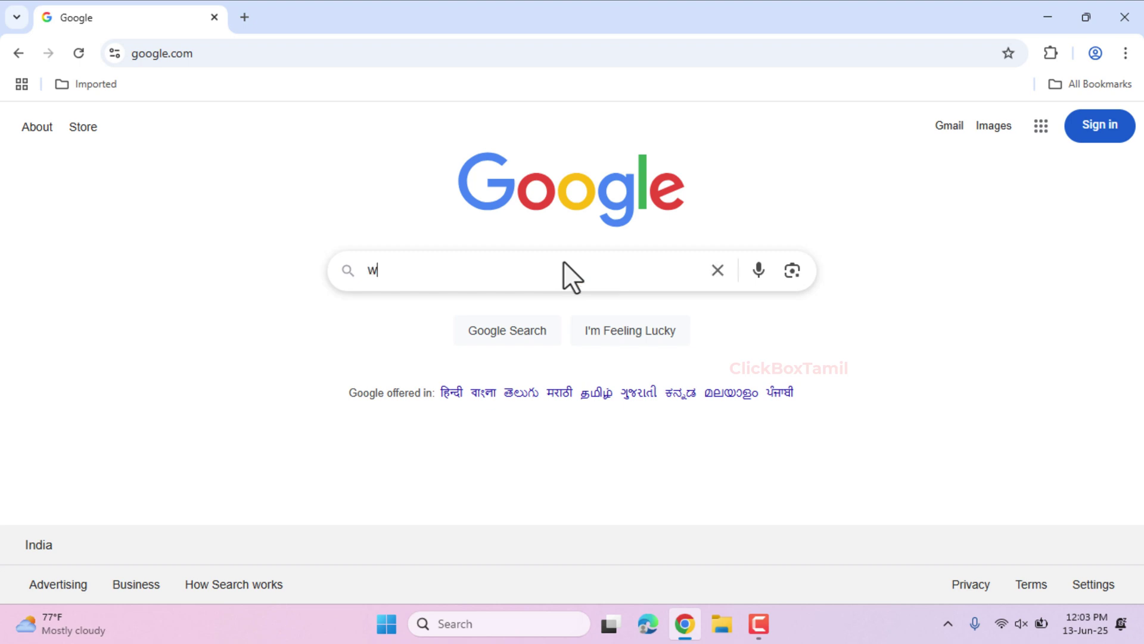
type("indows 11")
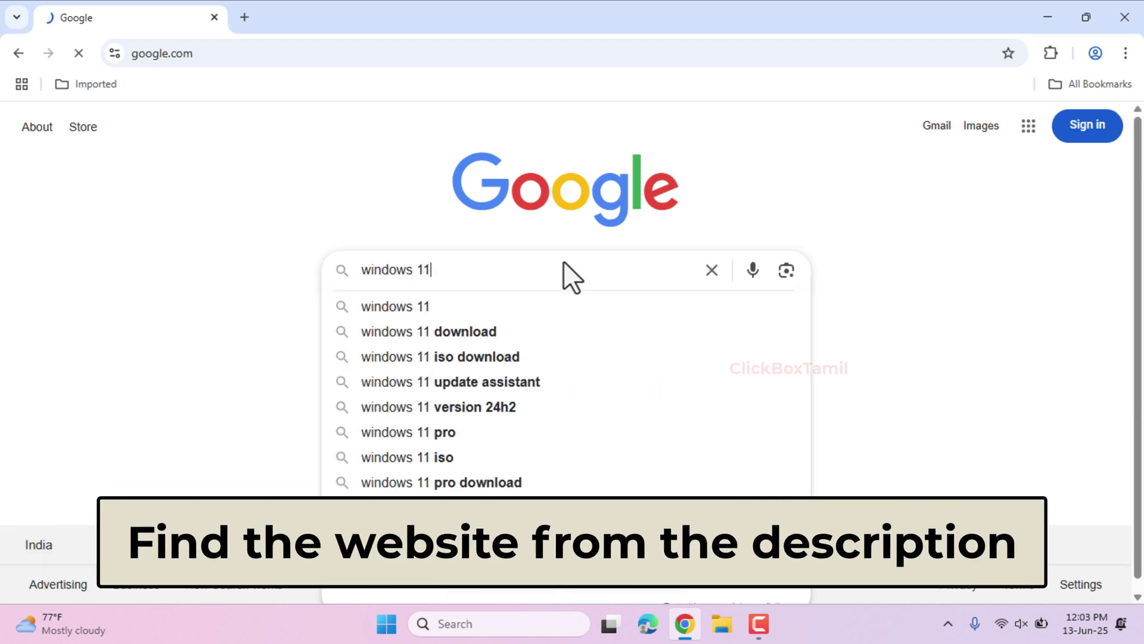
key("Return")
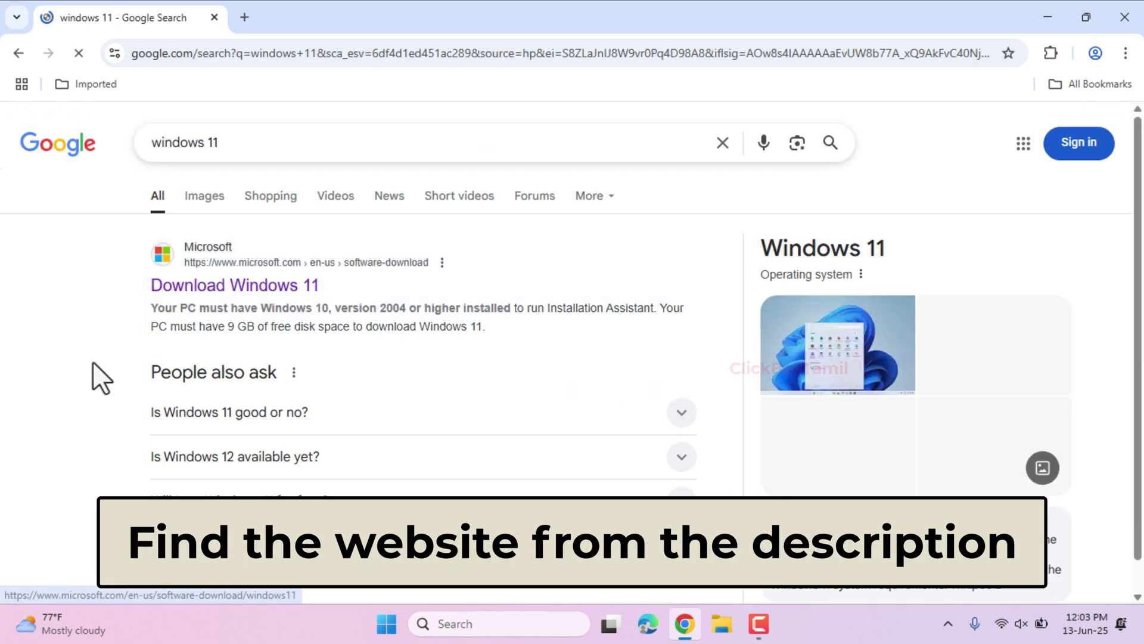
right_click(312, 293)
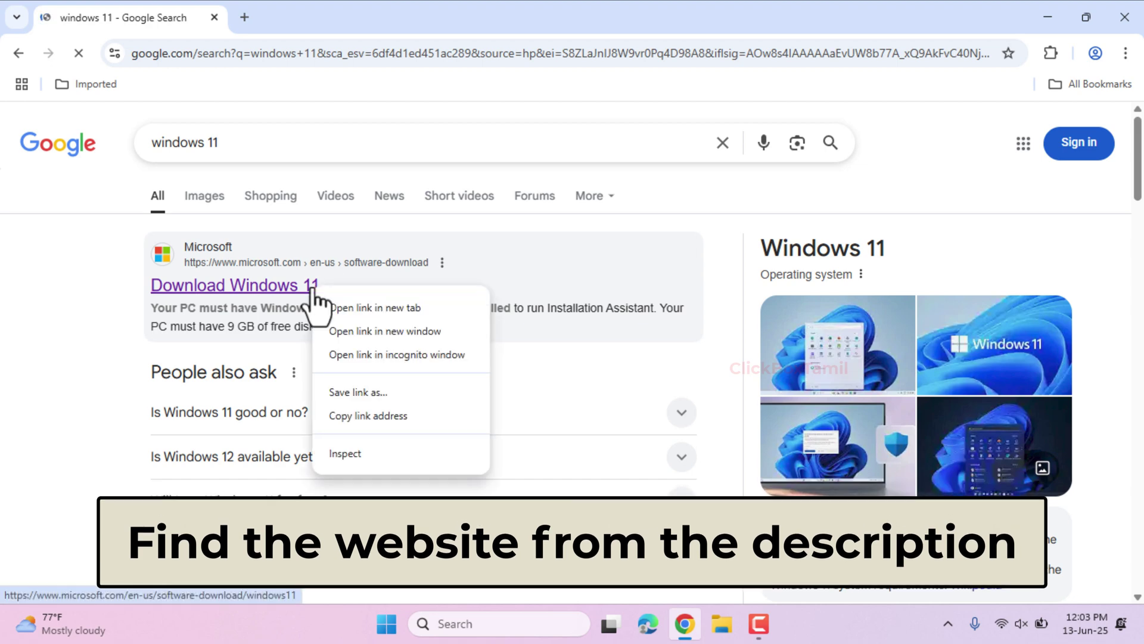
left_click(426, 313)
- Select the Windows 11 multi-edition ISO for x64 as the download and confirm it
left_click(317, 15)
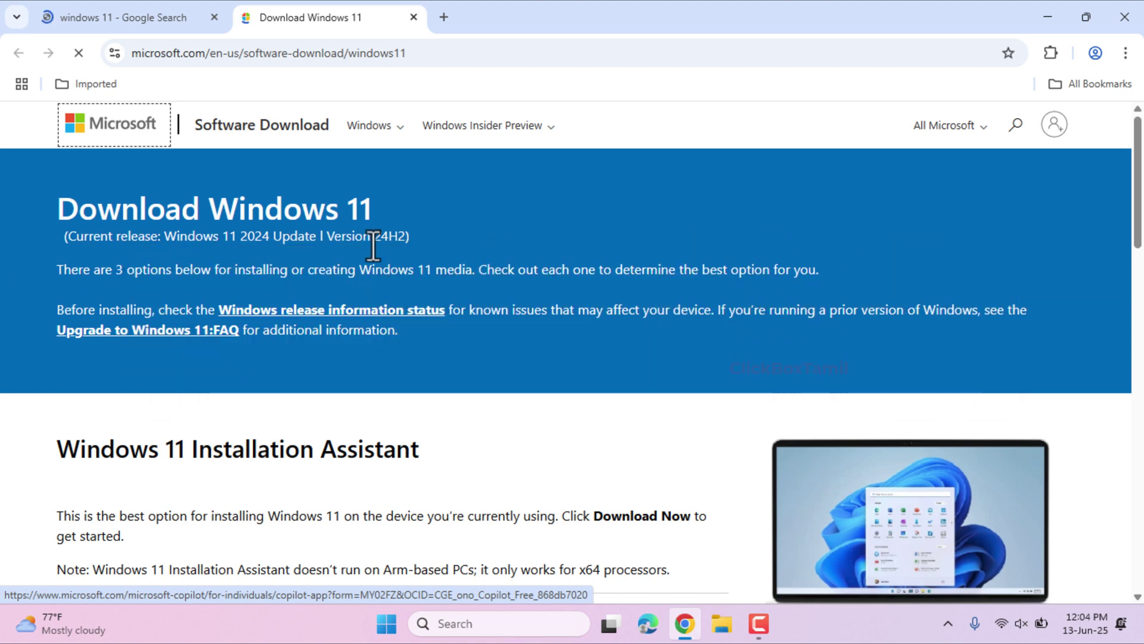
scroll(342, 243, "down", 7)
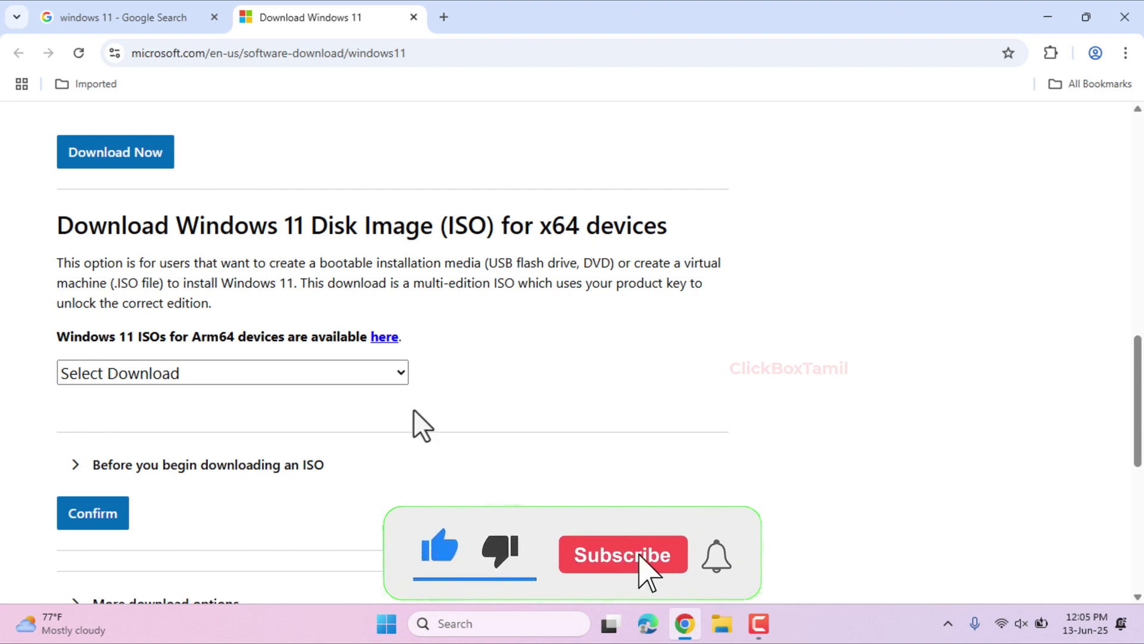
left_click(156, 370)
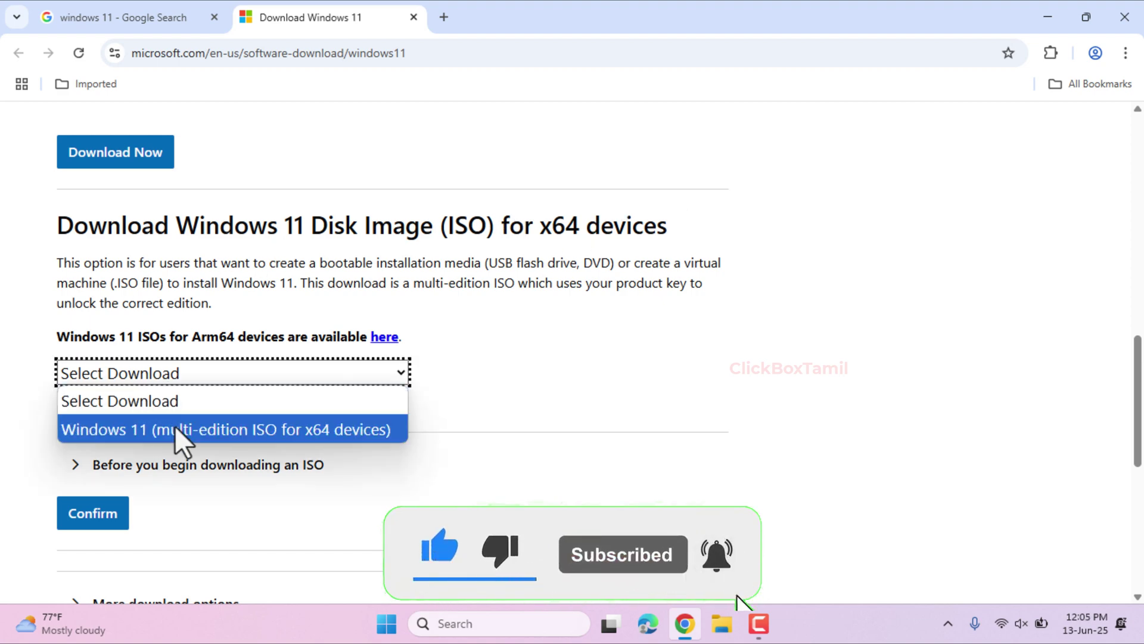
left_click(160, 428)
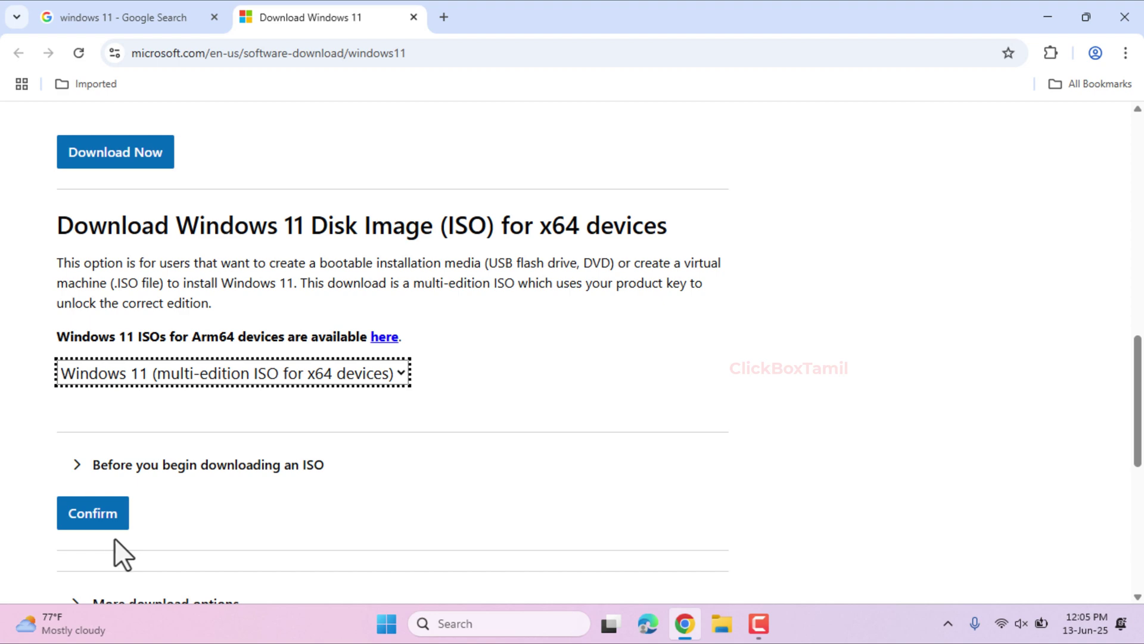
left_click(94, 523)
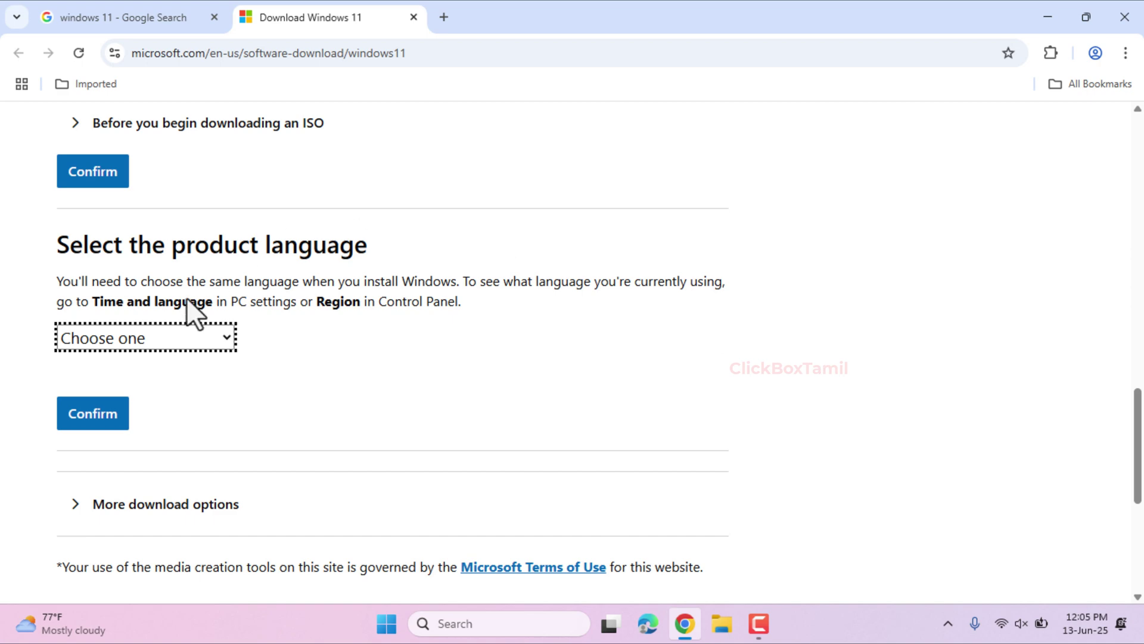
- Choose English (United States) and start the 64-bit Win11_24H2_English_x64.iso download
left_click(187, 337)
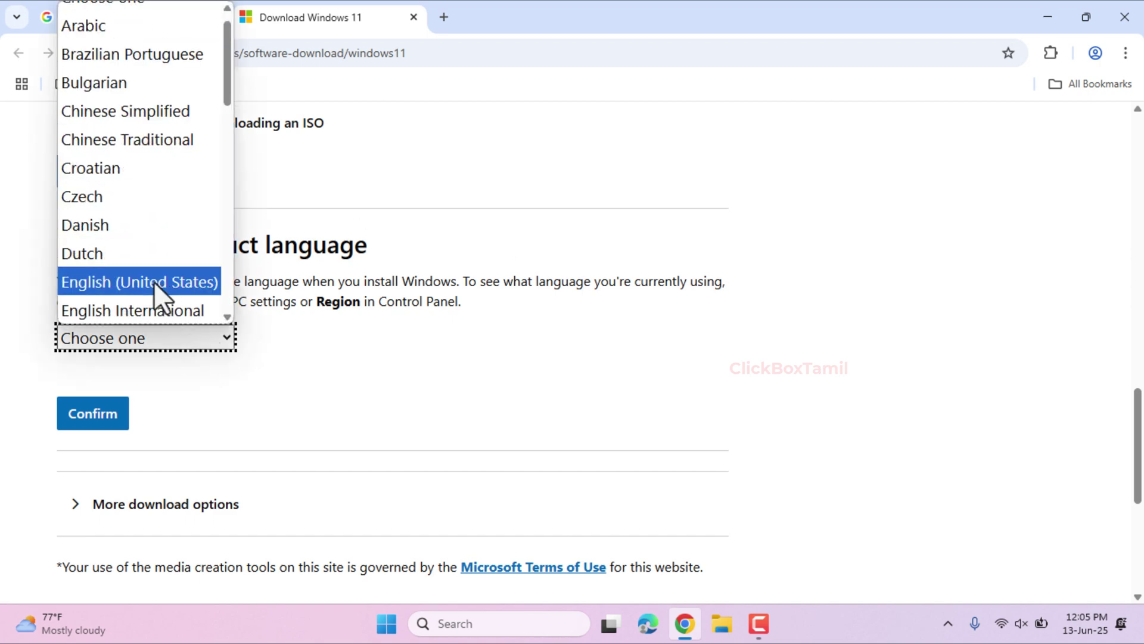
left_click(152, 284)
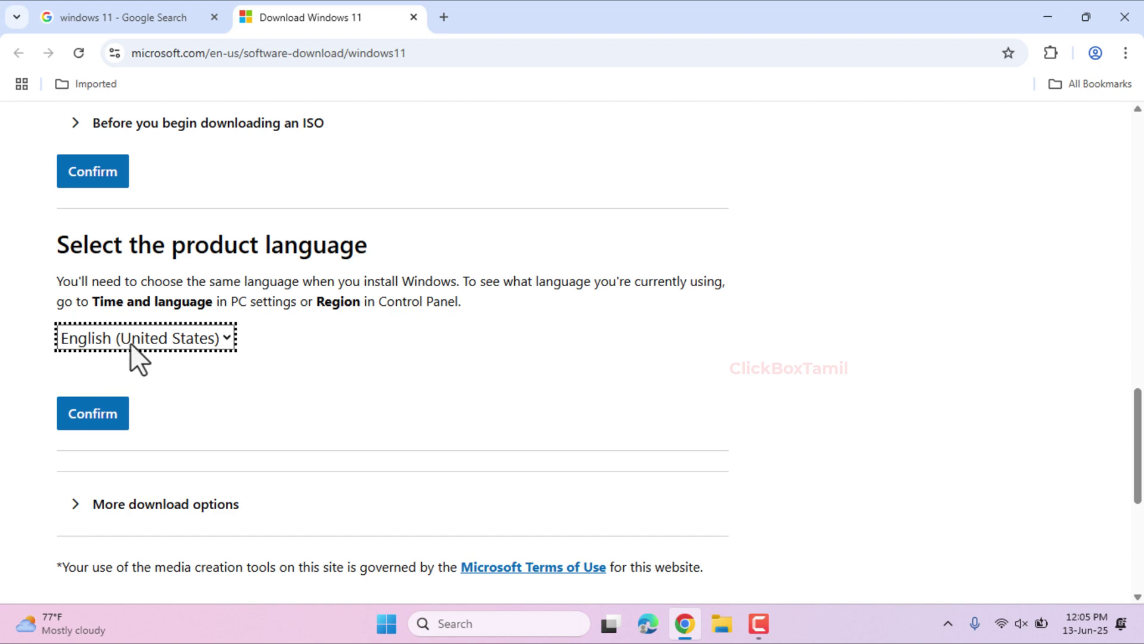
left_click(98, 417)
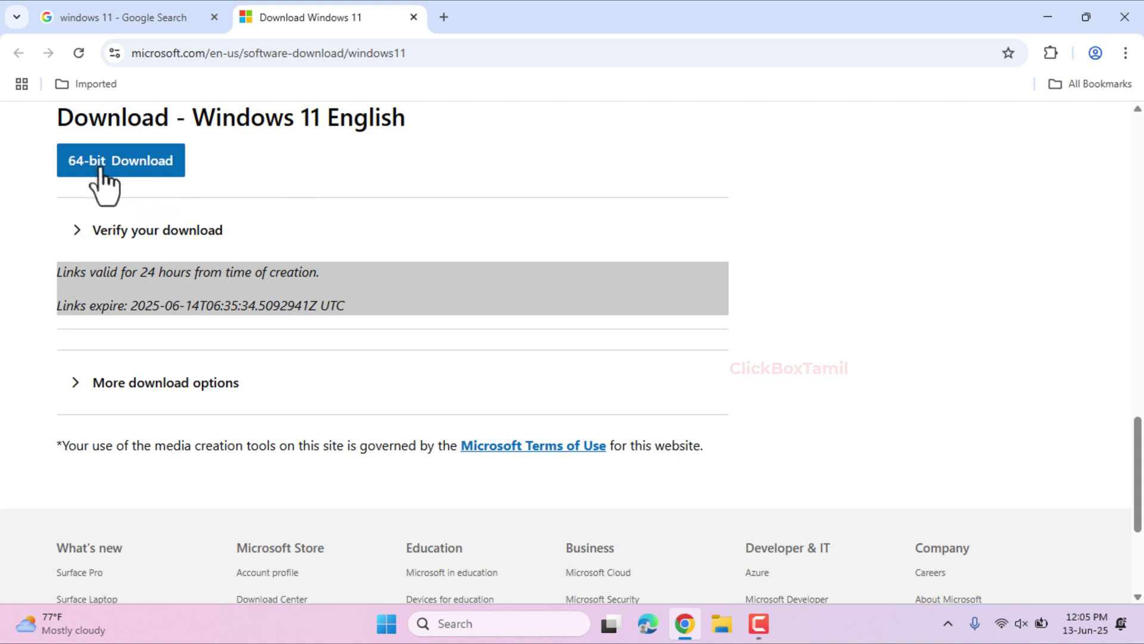
scroll(103, 179, "up", 1)
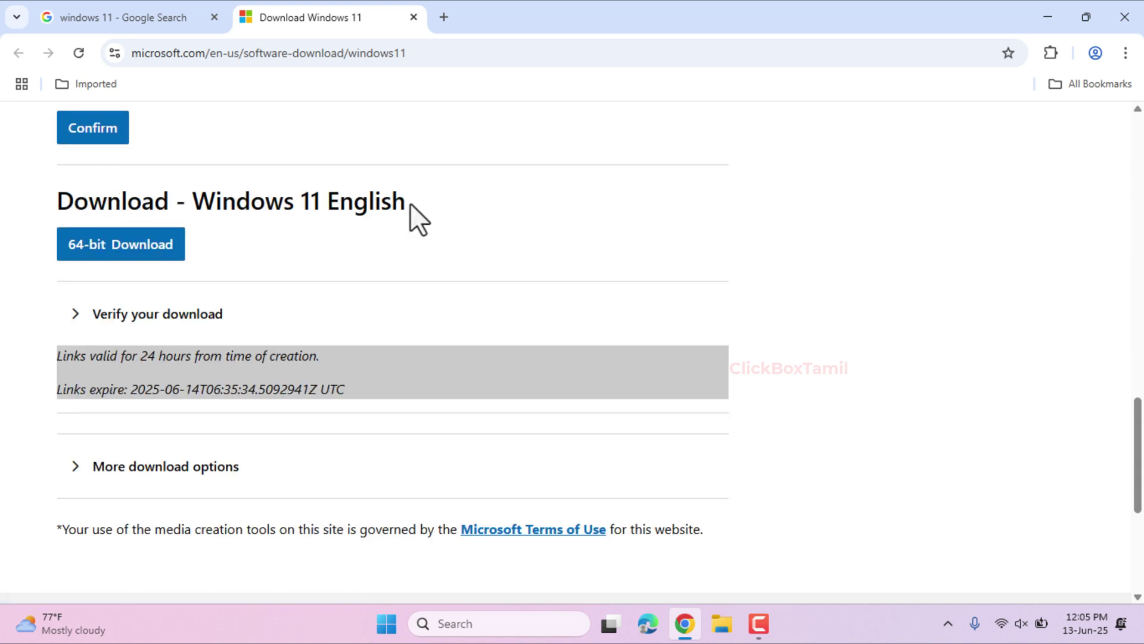
left_click_drag(410, 204, 21, 198)
left_click(104, 205)
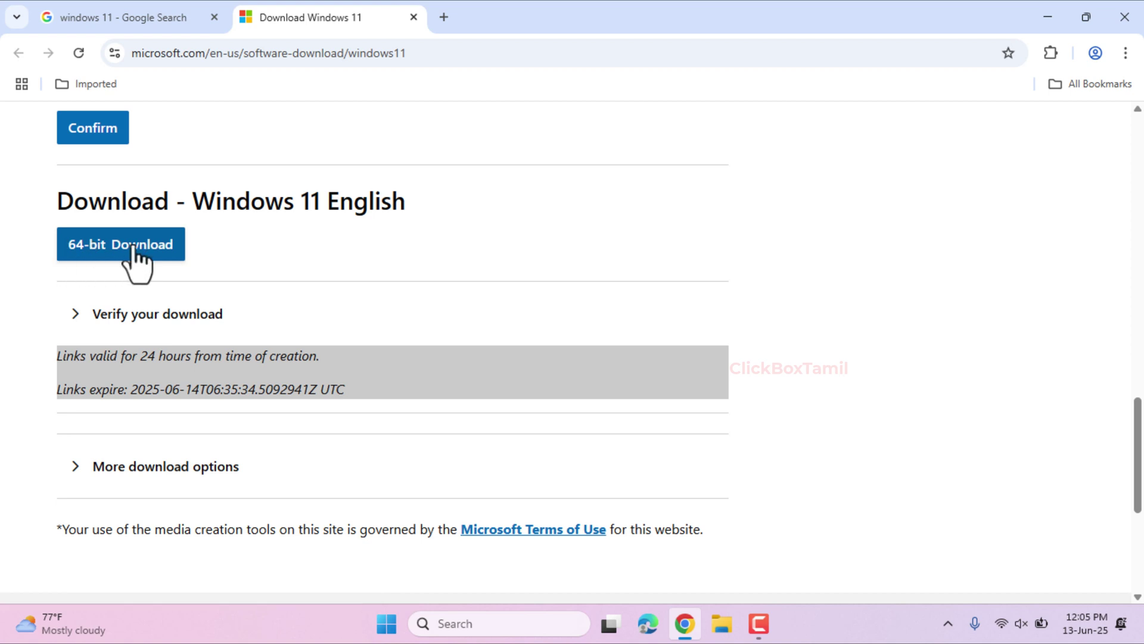
left_click(104, 251)
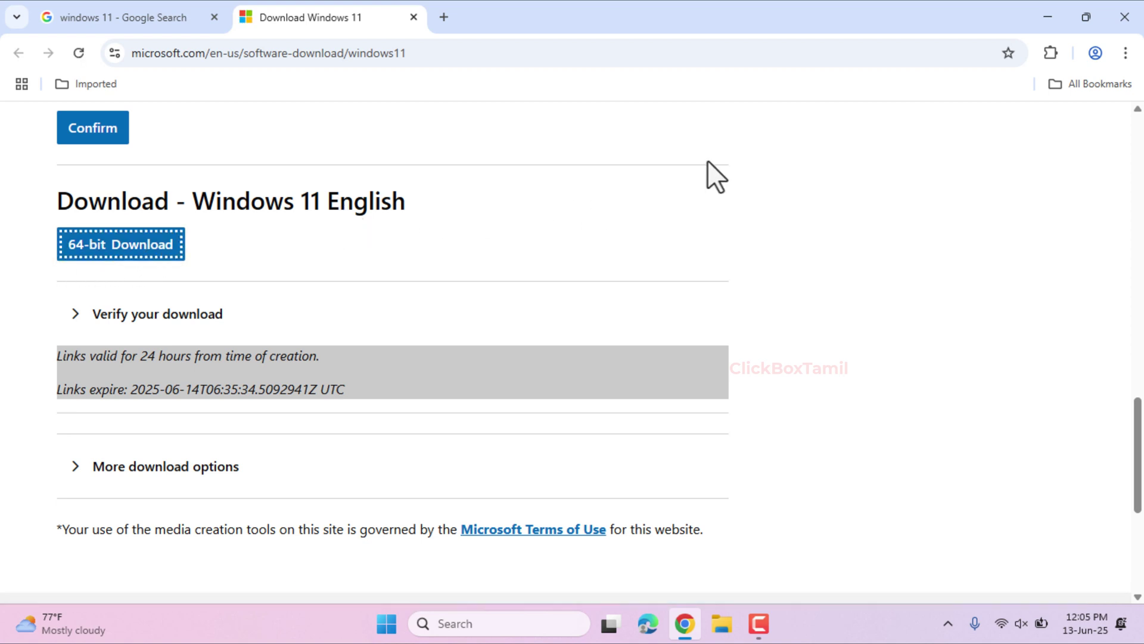
left_click(1066, 59)
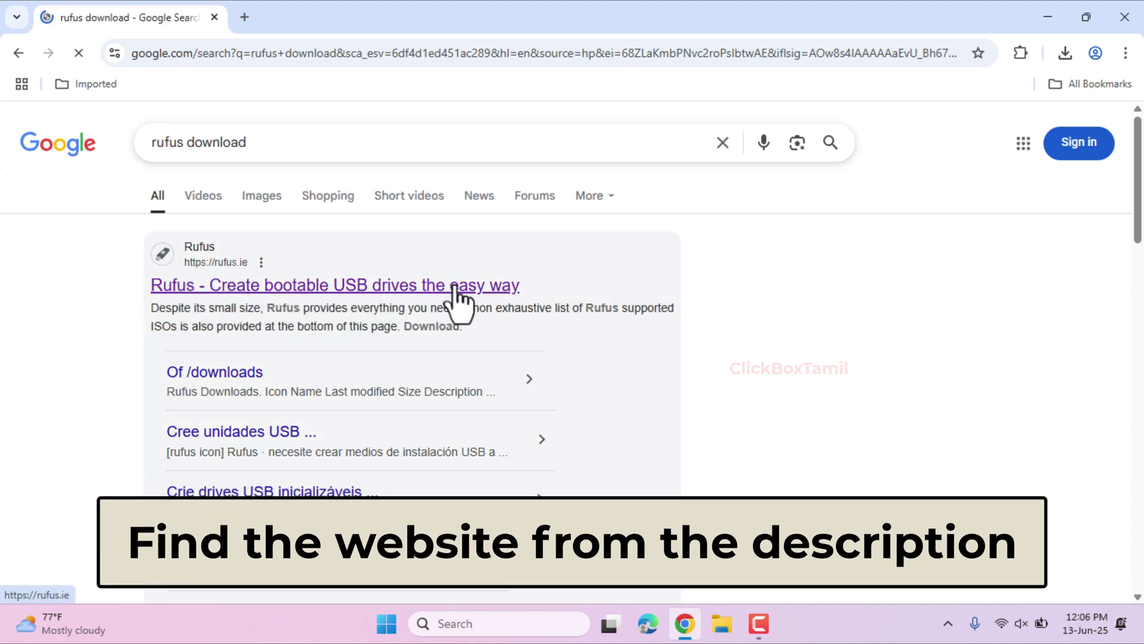
- Open rufus.ie in a new tab, download rufus-4.8.exe, and minimise the browser
right_click(478, 291)
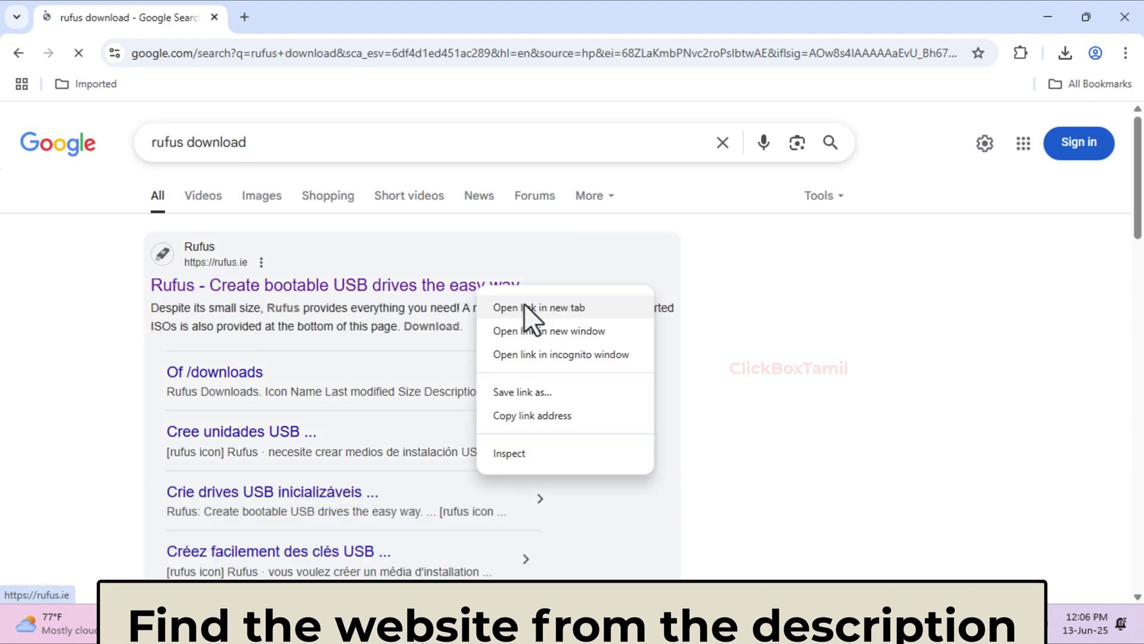
left_click(540, 307)
left_click(308, 13)
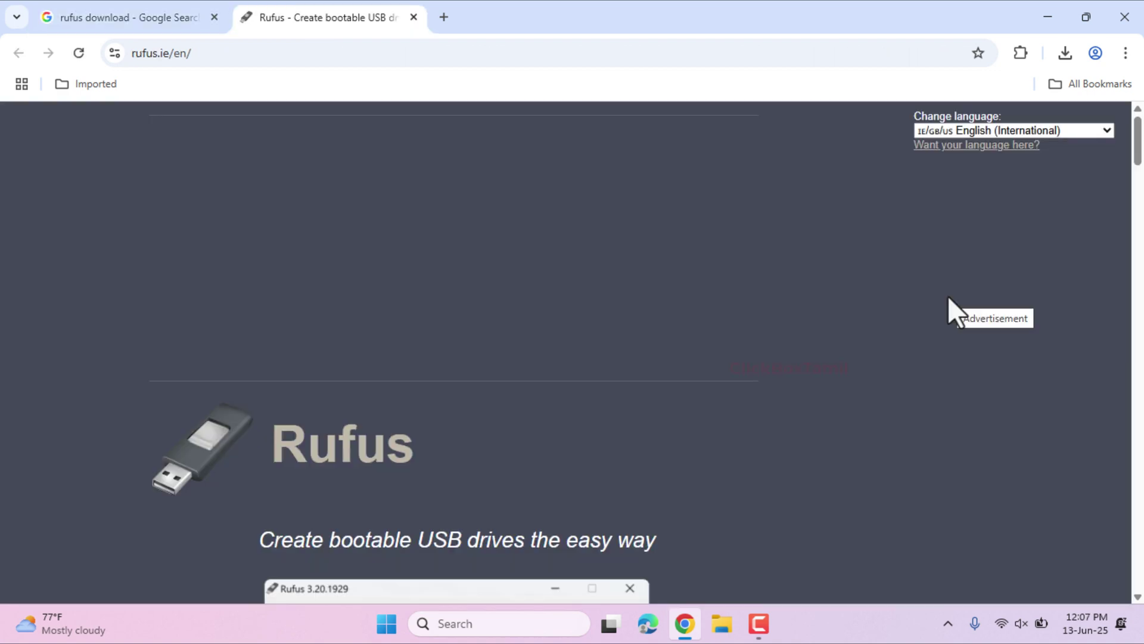
scroll(504, 316, "down", 10)
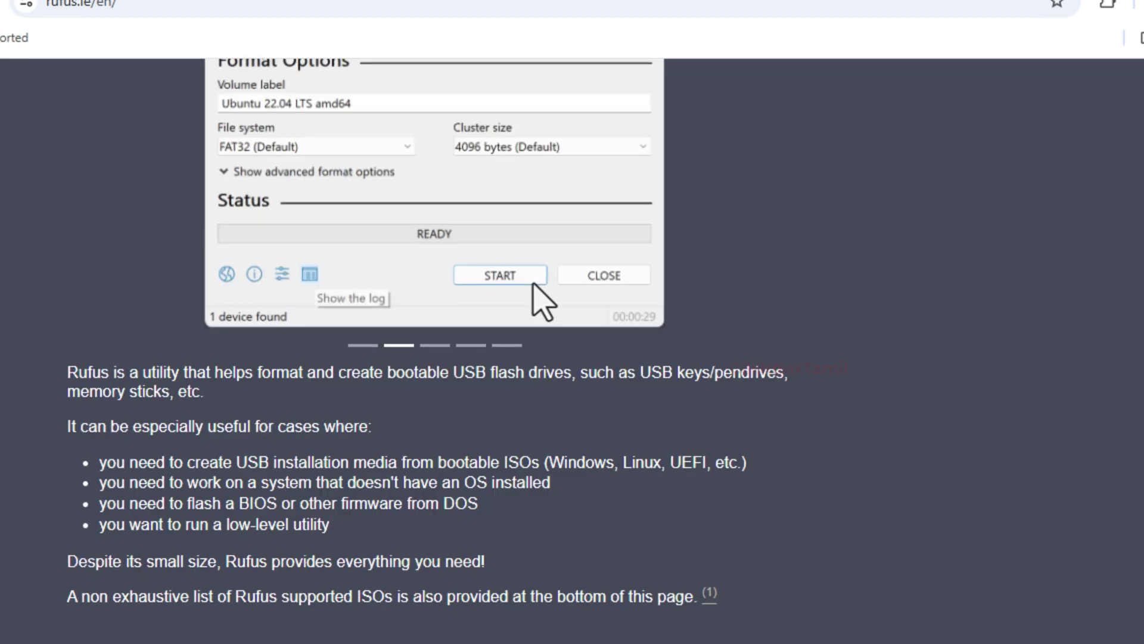
scroll(539, 301, "down", 8)
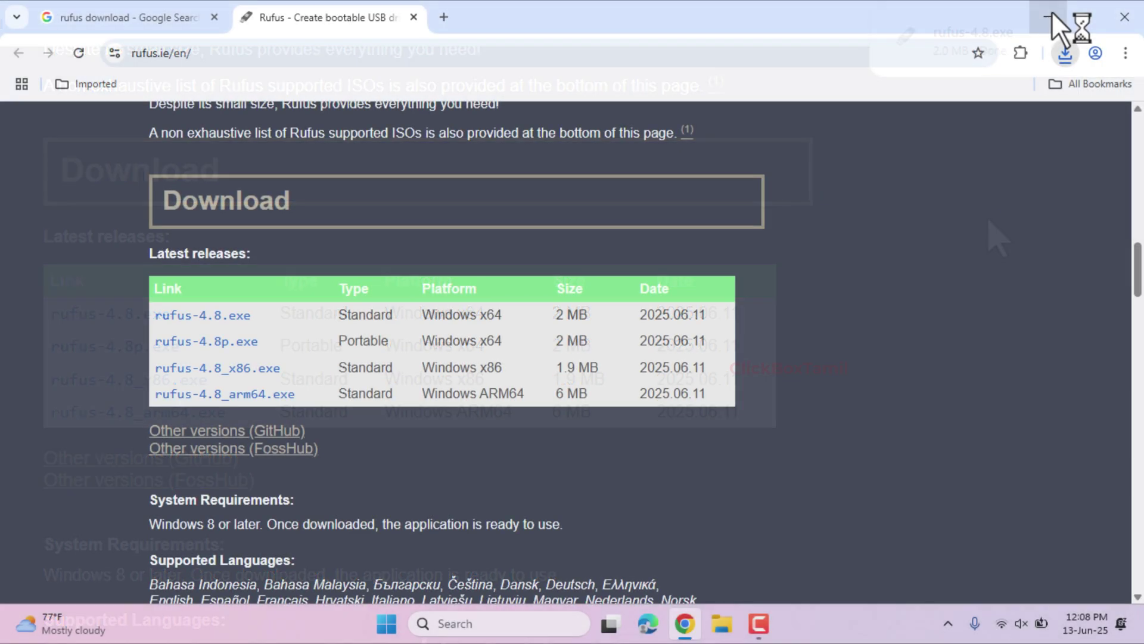
left_click(1052, 11)
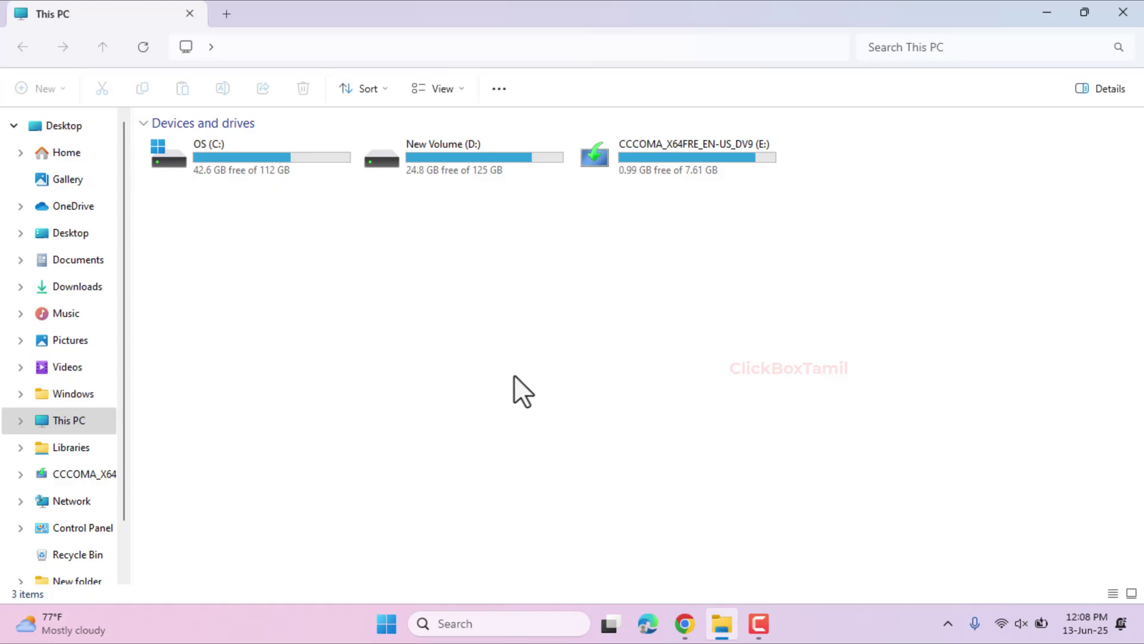
- Select USB drive E: in This PC, then go to the Downloads folder
left_click(676, 149)
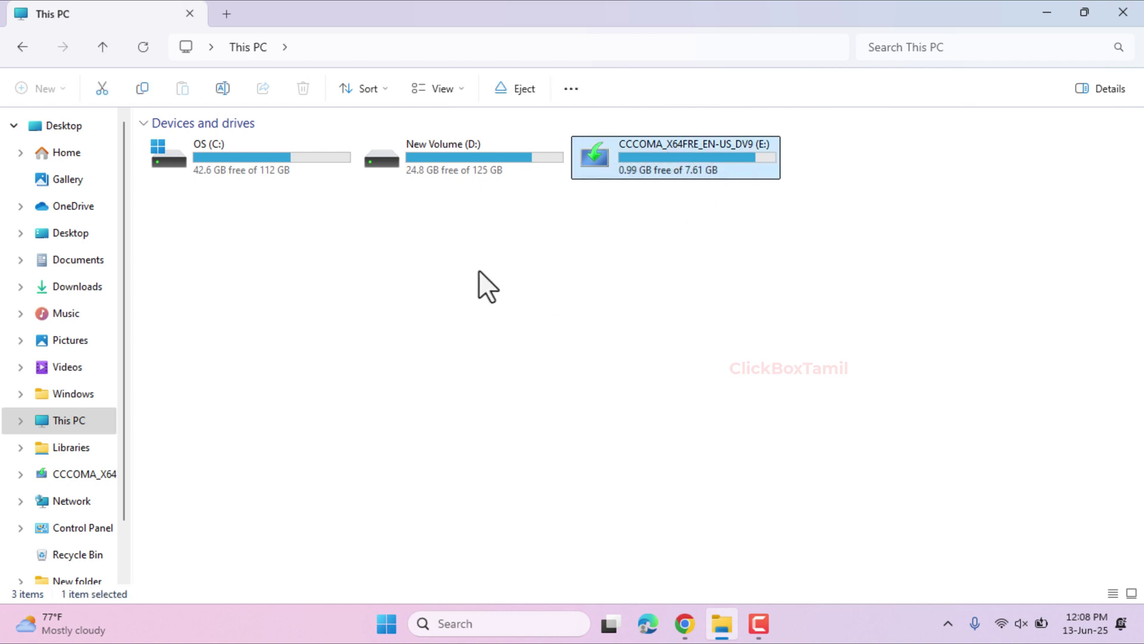
left_click(65, 286)
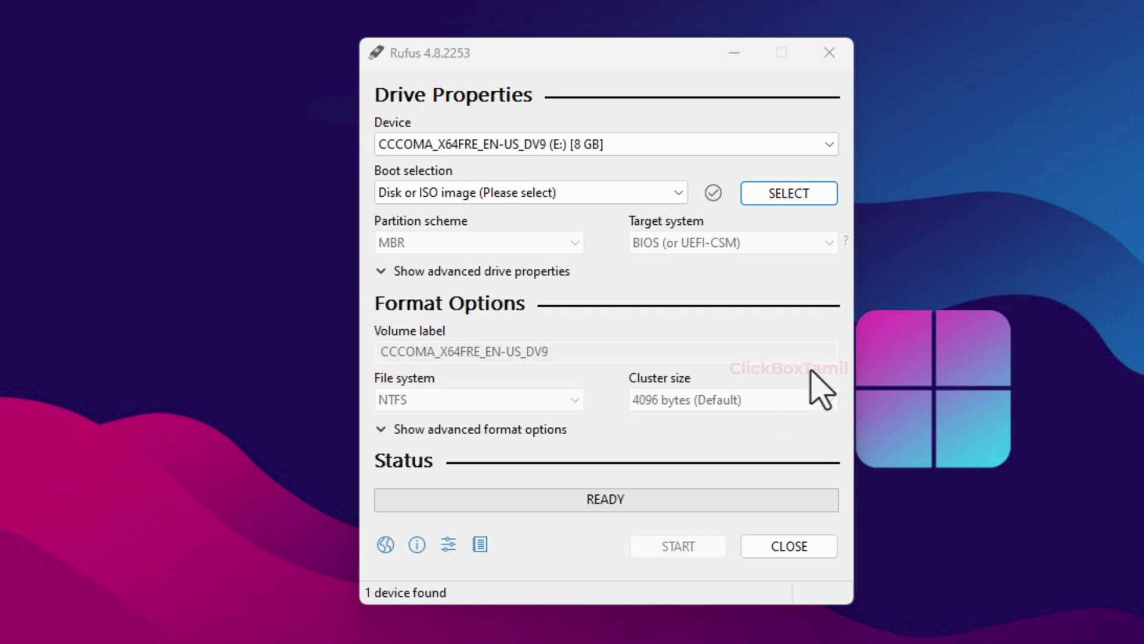
- Keep the 8 GB USB drive as target and load Win11_24H2_English_x64.iso
left_click(655, 71)
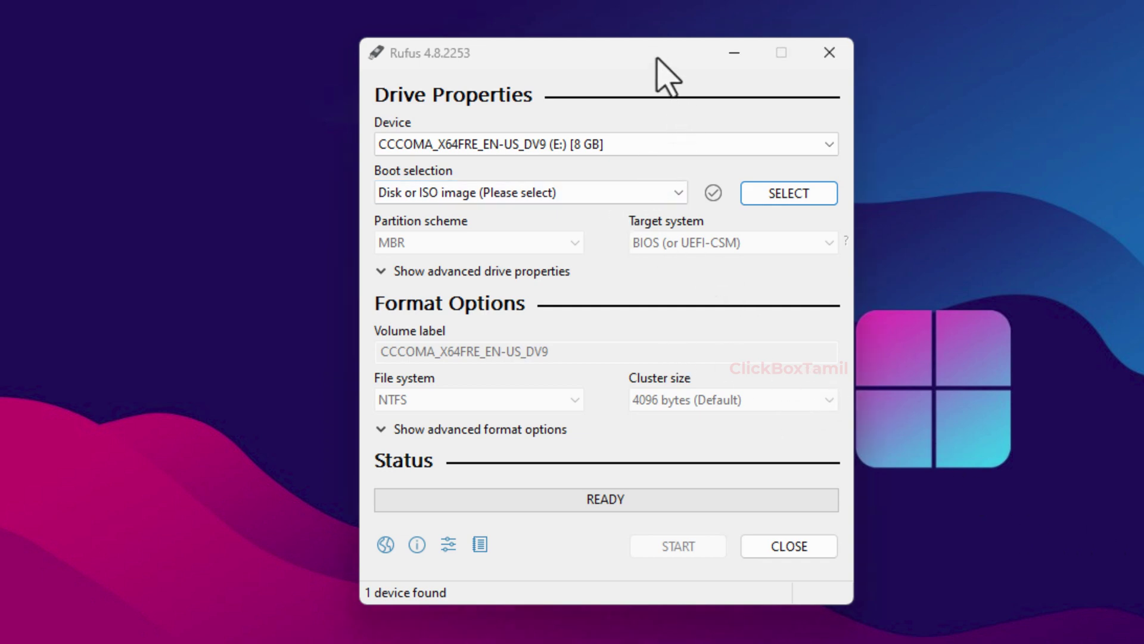
left_click(635, 151)
left_click(581, 163)
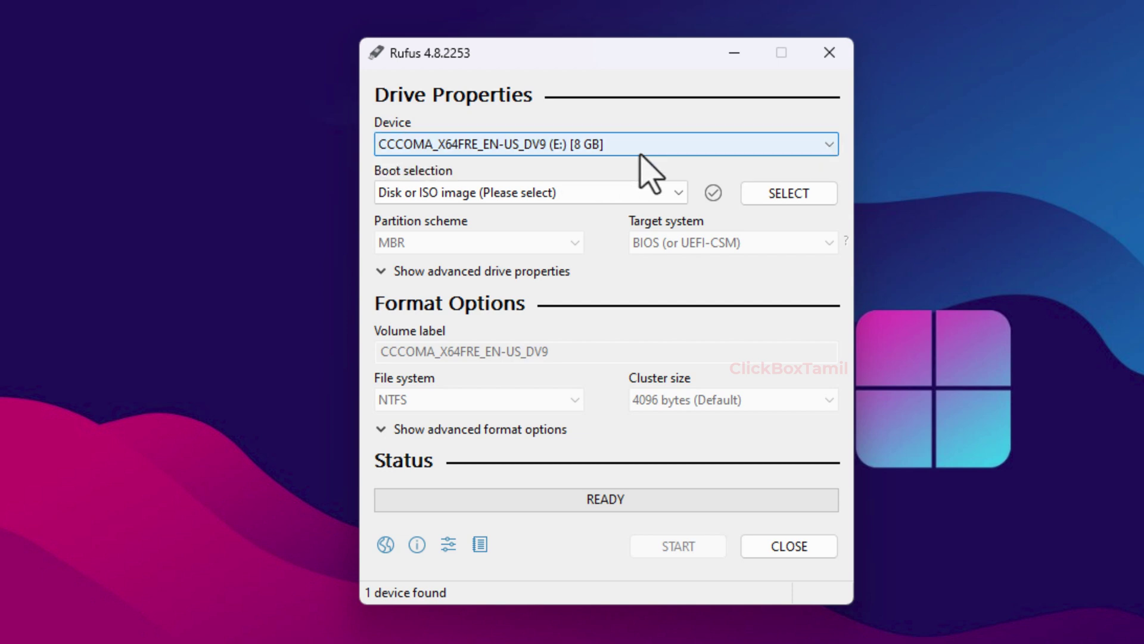
left_click(788, 199)
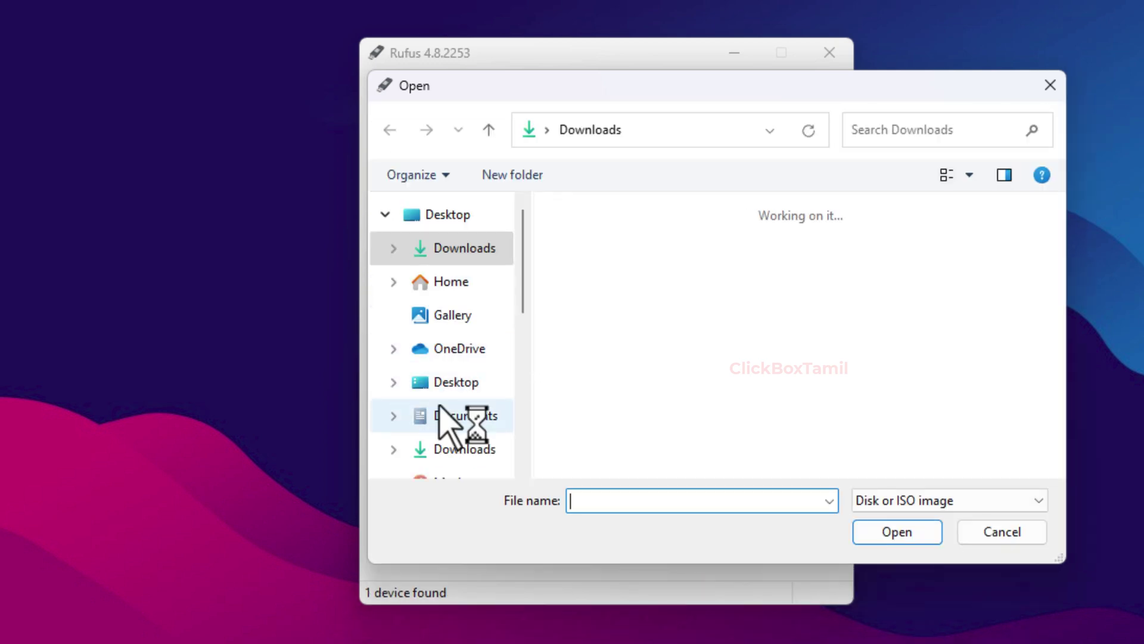
scroll(449, 421, "down", 5)
left_click(639, 391)
double_click(637, 390)
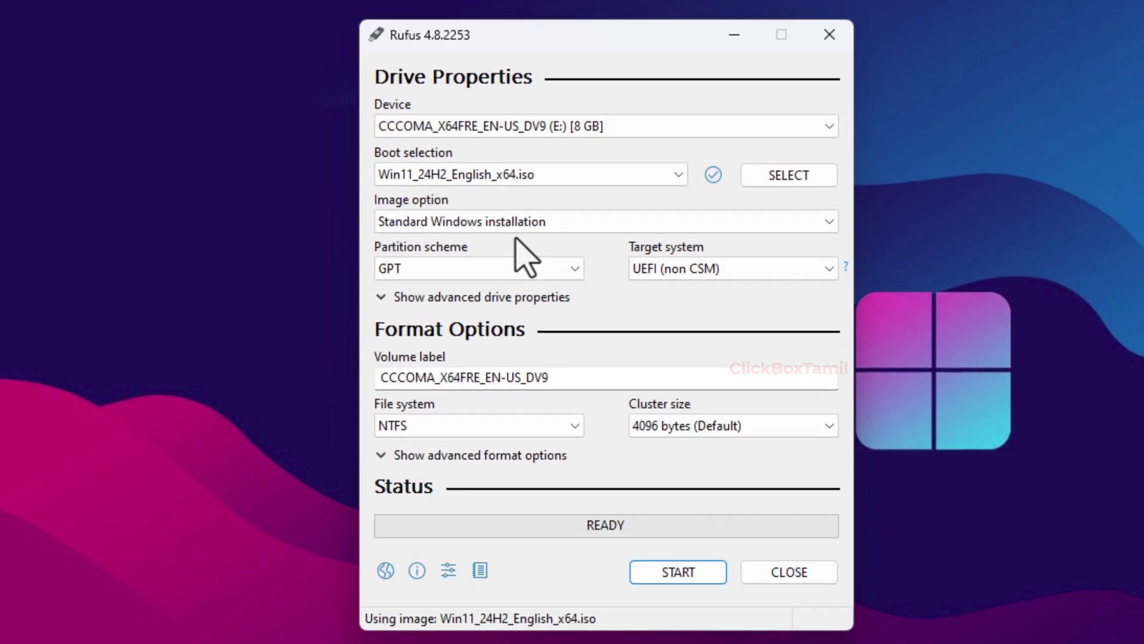
- Keep GPT partitioning, set the volume label to 'Windows 11', and start writing
left_click(432, 265)
left_click(471, 298)
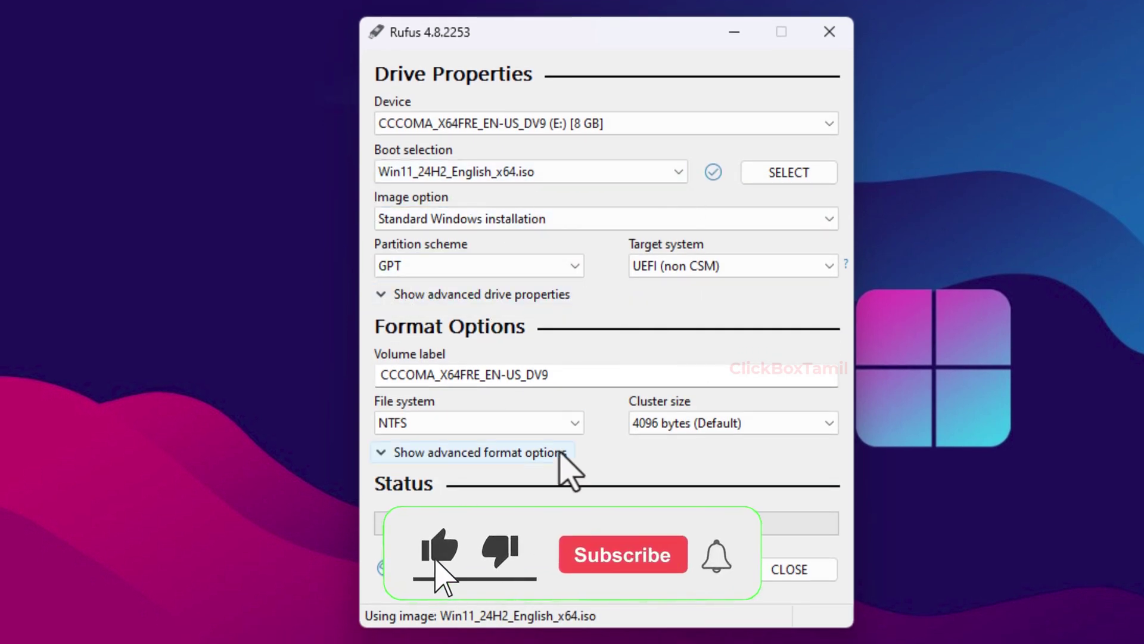
left_click_drag(573, 379, 377, 375)
type("Windows 11")
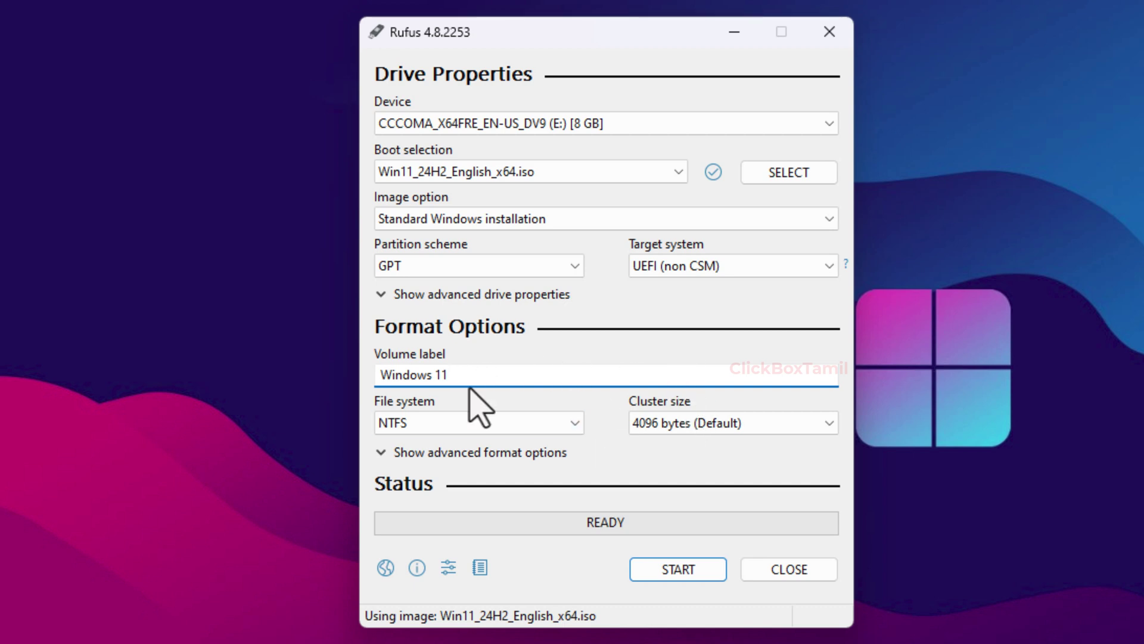
left_click(680, 569)
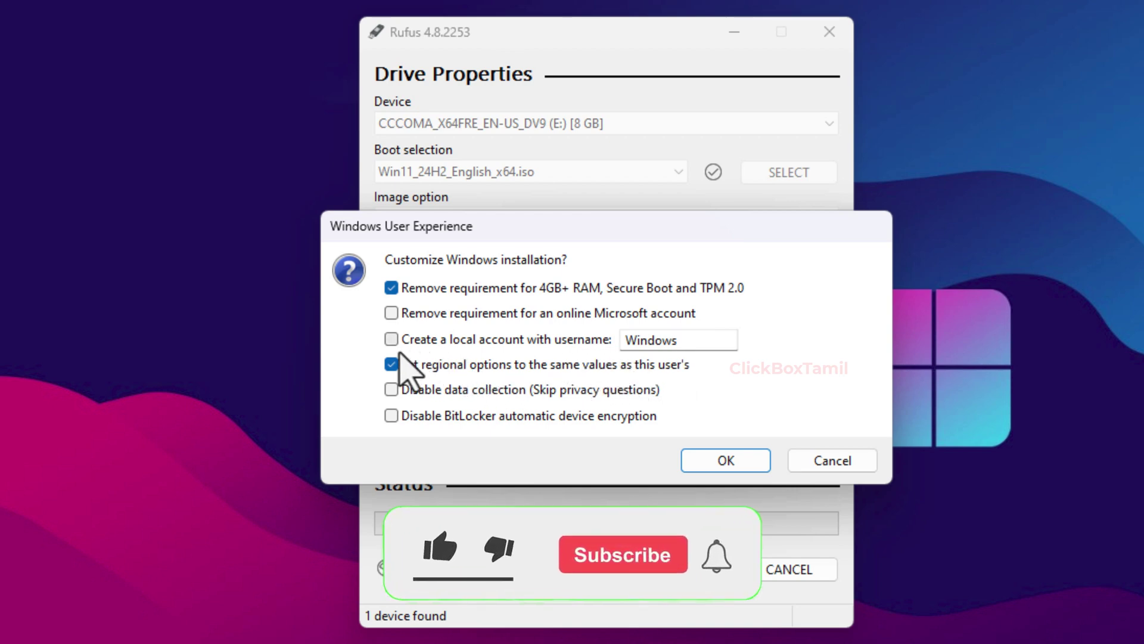
- Enable reusing this user's regional settings, disable data collection and BitLocker encryption, then confirm
left_click(393, 364)
left_click_drag(691, 334, 584, 342)
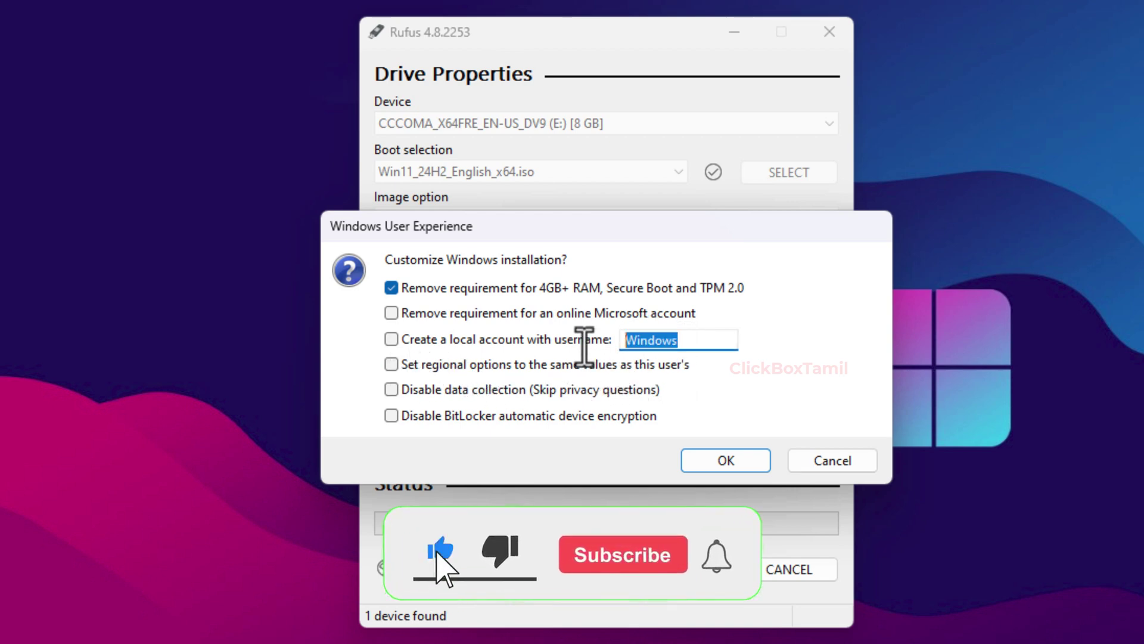
left_click(711, 346)
left_click_drag(676, 341, 623, 340)
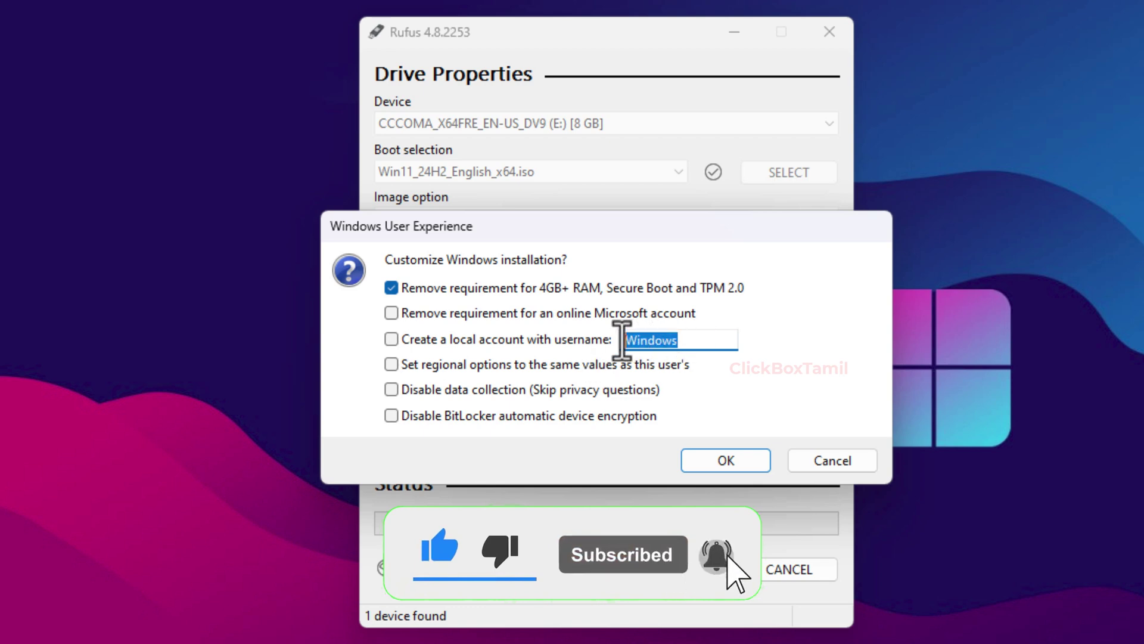
left_click(768, 359)
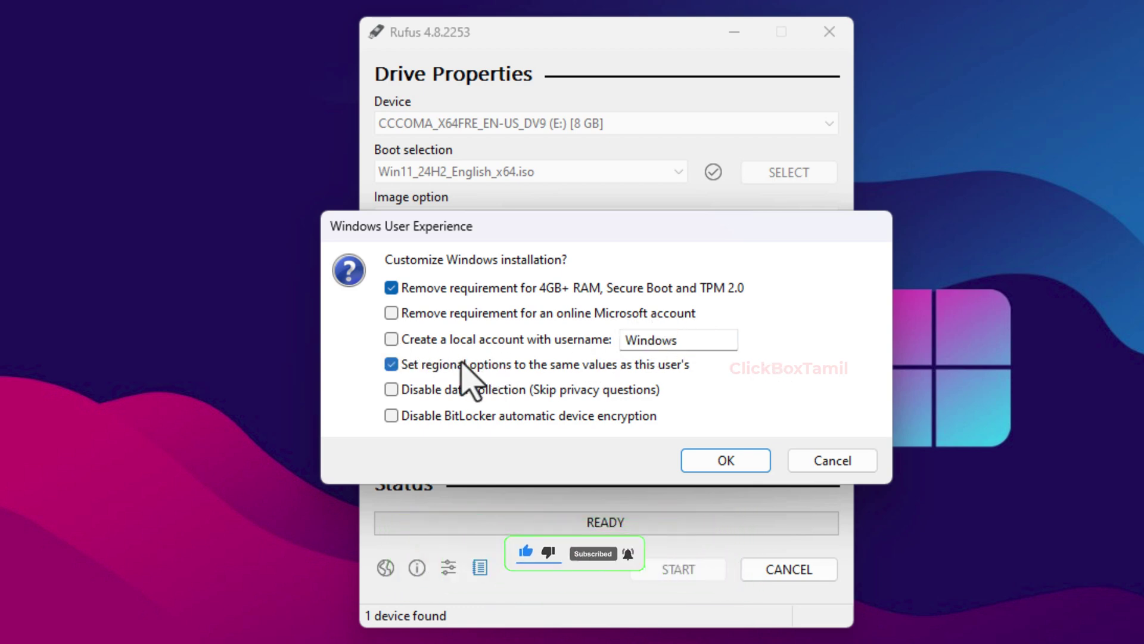
left_click(392, 392)
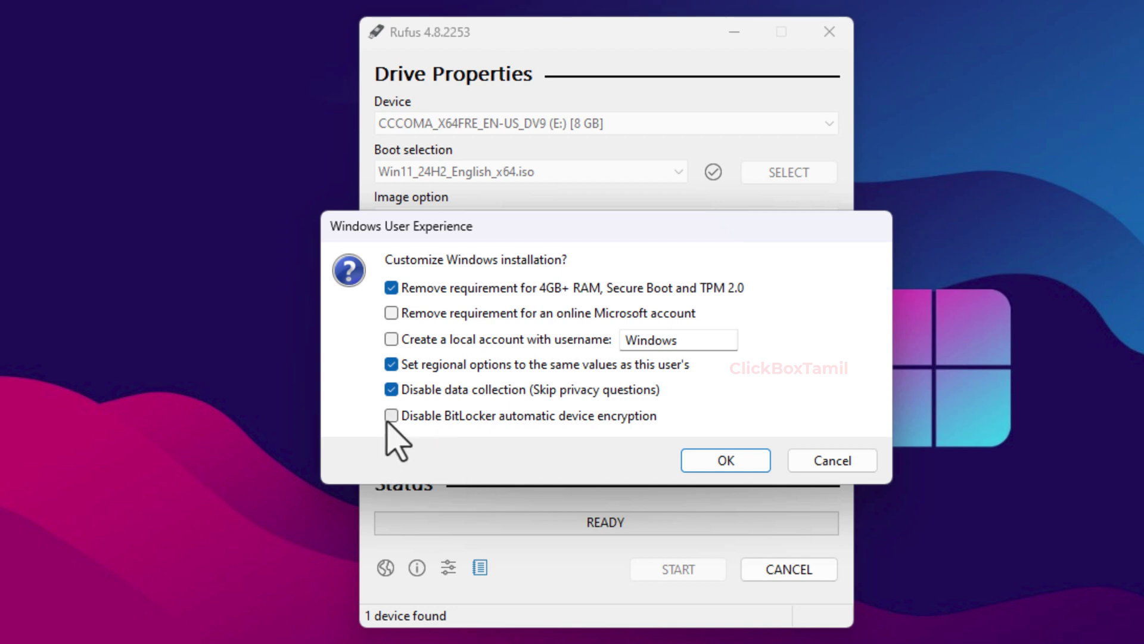
left_click(450, 414)
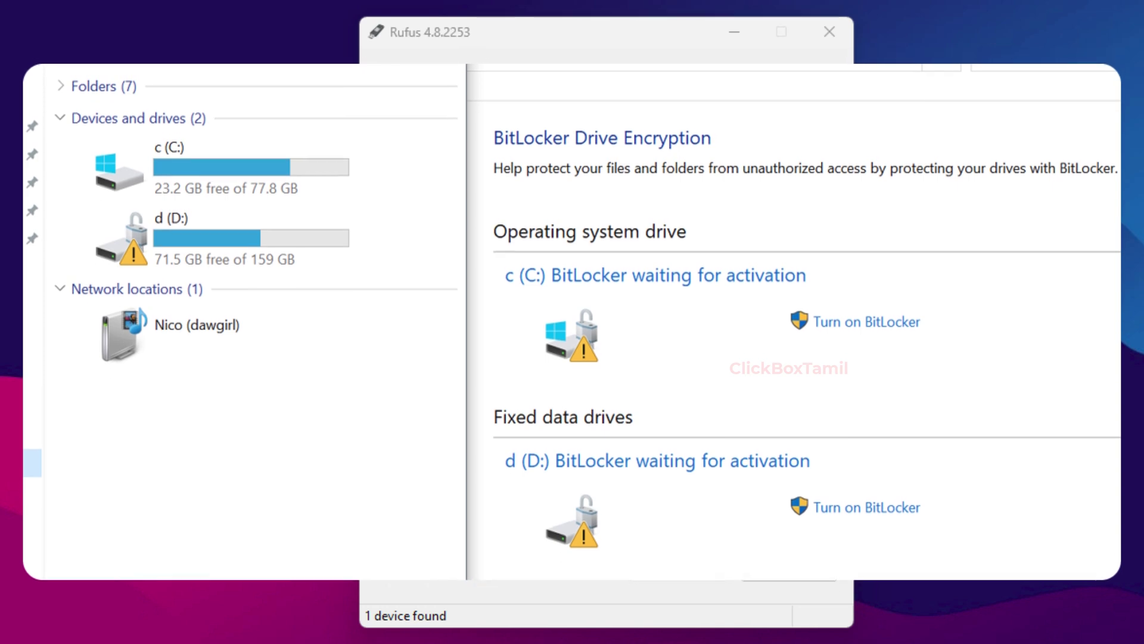
left_click(725, 460)
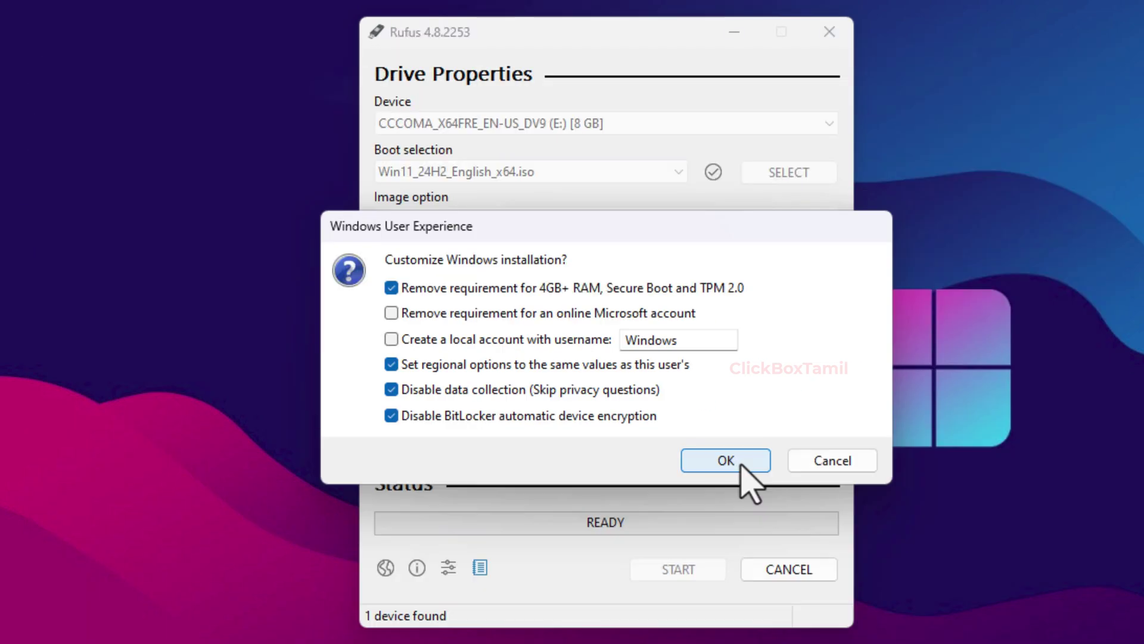
- Confirm the customizations and accept erasing all data on the USB drive
left_click(741, 464)
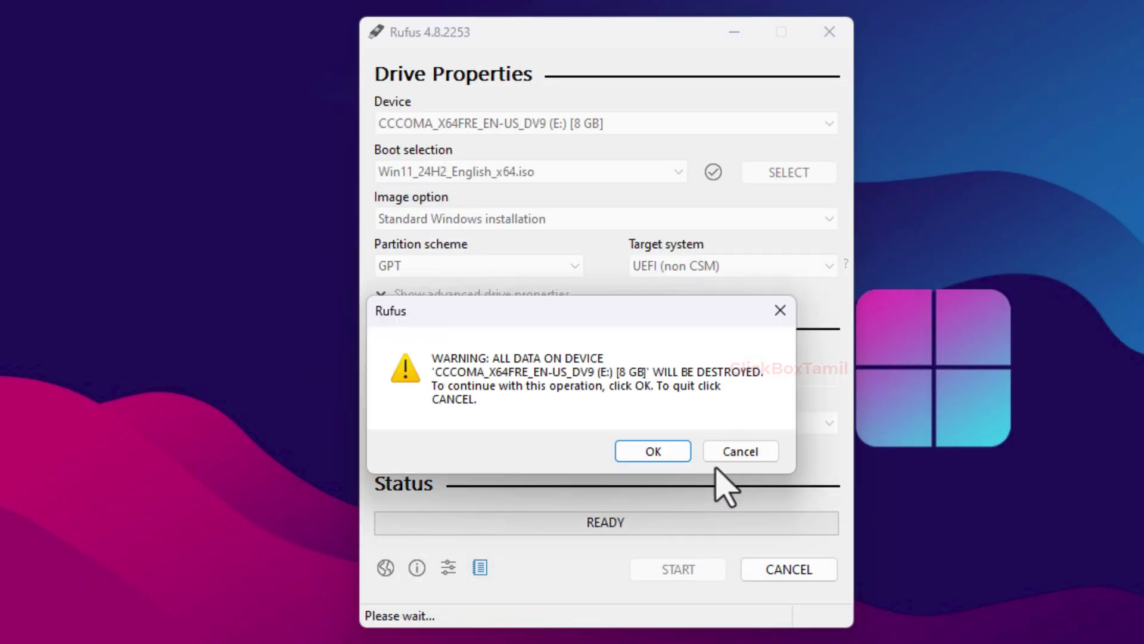
left_click(650, 453)
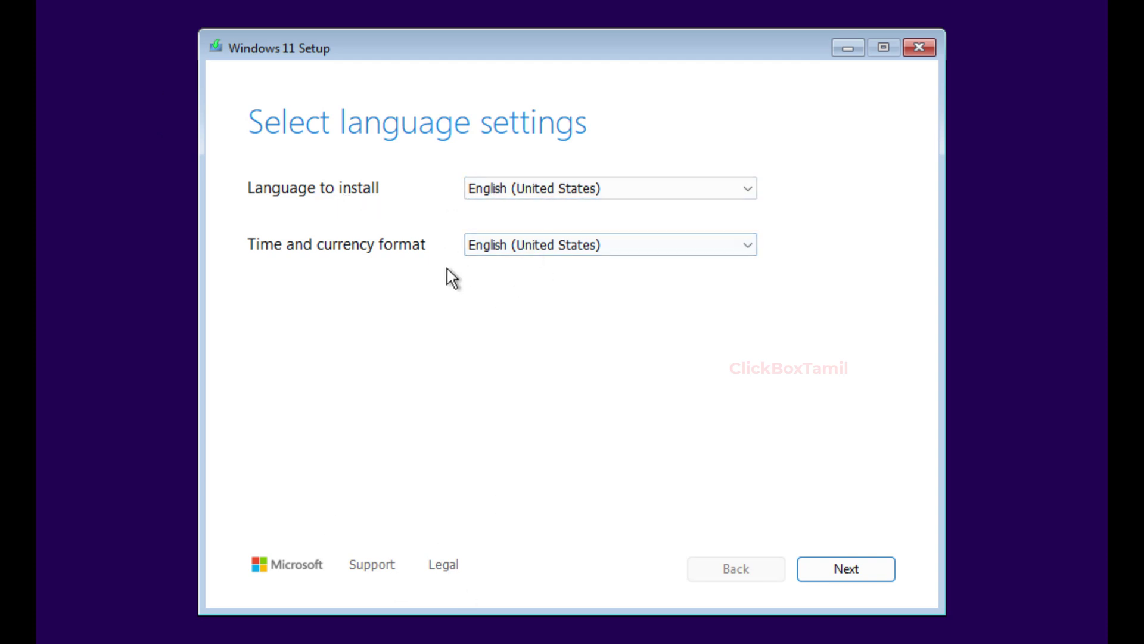
- Keep English (United States) language and the US keyboard layout, then continue
left_click(863, 576)
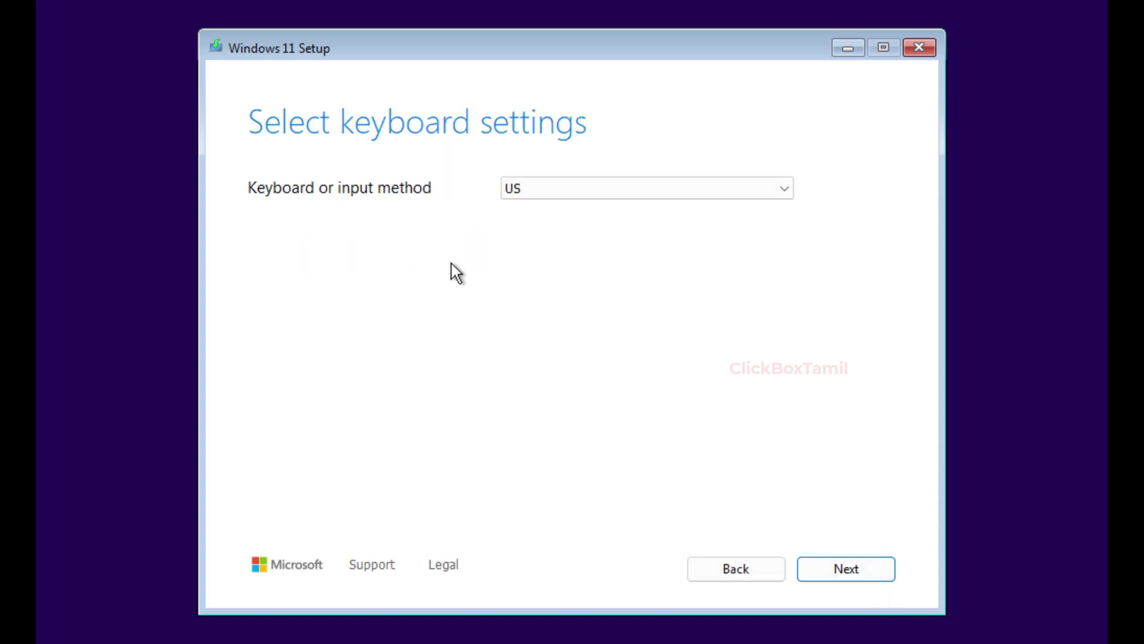
left_click(576, 192)
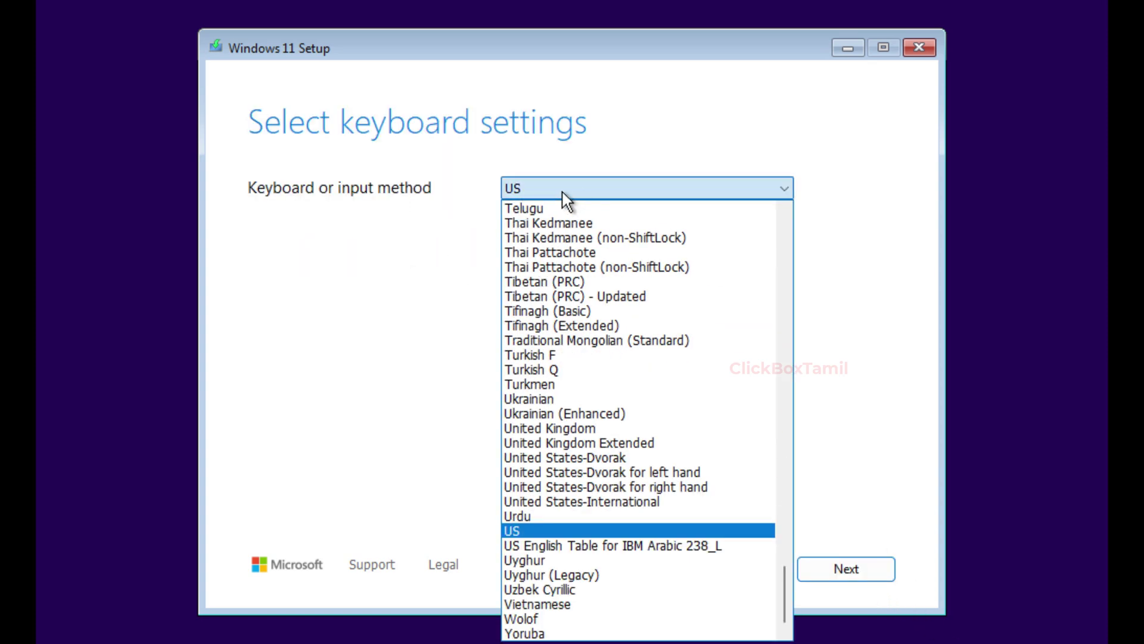
left_click(589, 190)
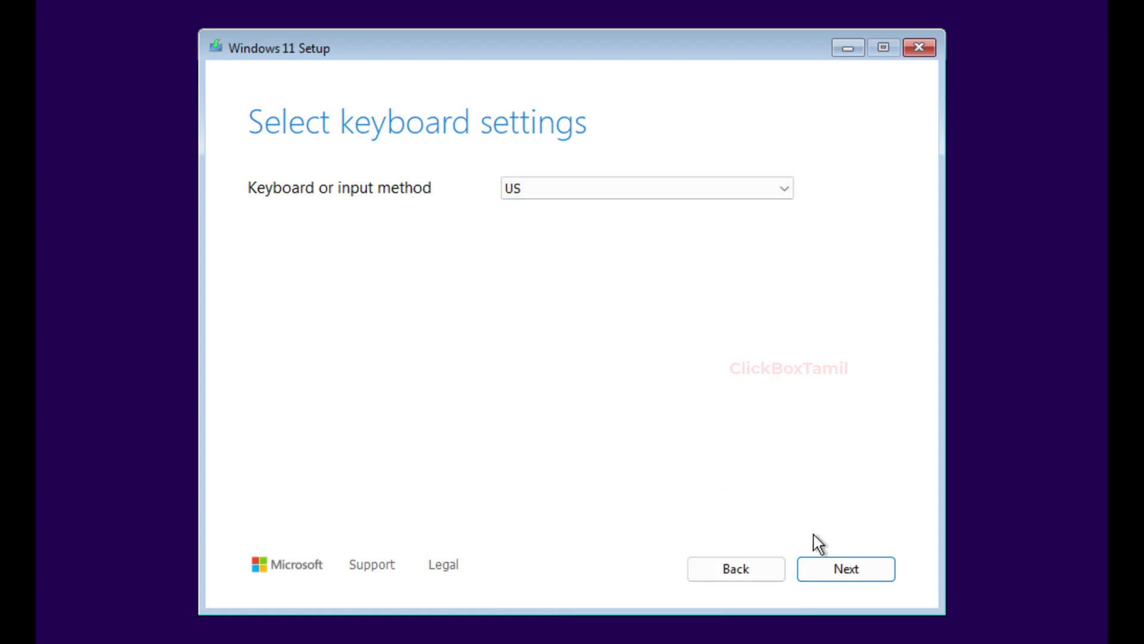
left_click(837, 560)
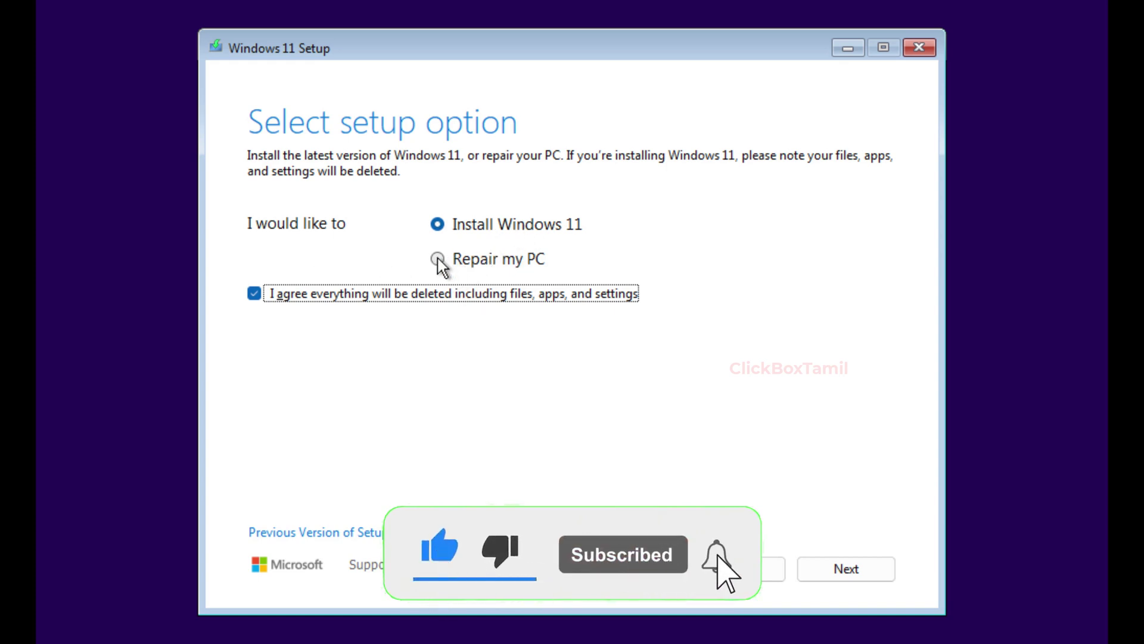
- Pick the Install Windows 11 option over repair and continue with the fresh install
left_click(437, 259)
left_click(466, 228)
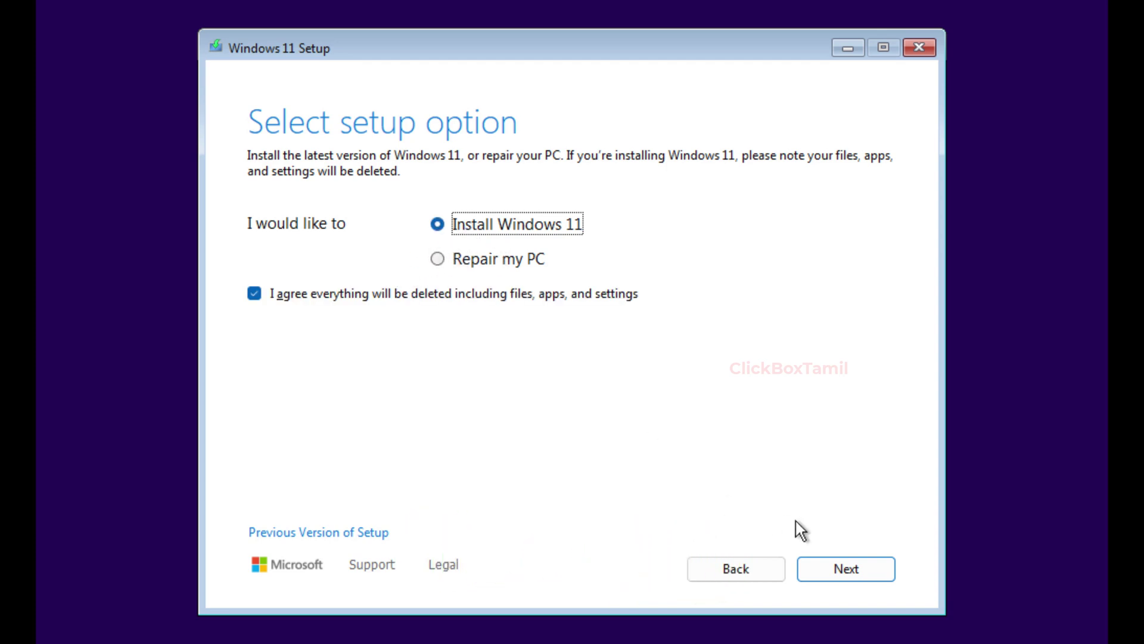
left_click(834, 565)
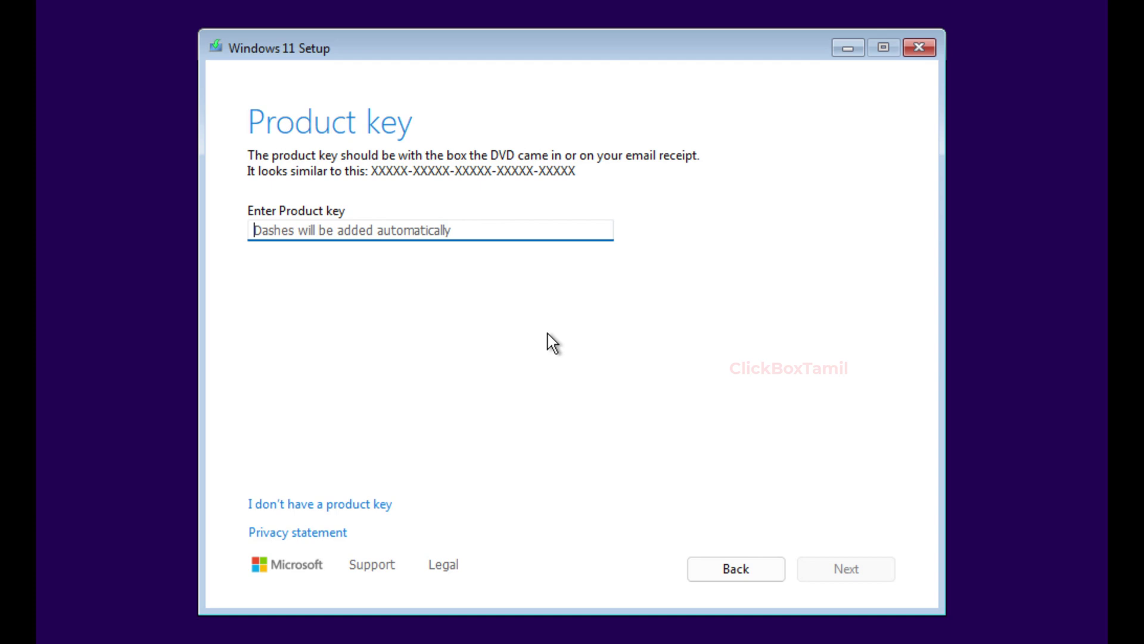
- Proceed without a product key and select Windows 11 Pro as the edition
left_click(323, 233)
left_click(372, 506)
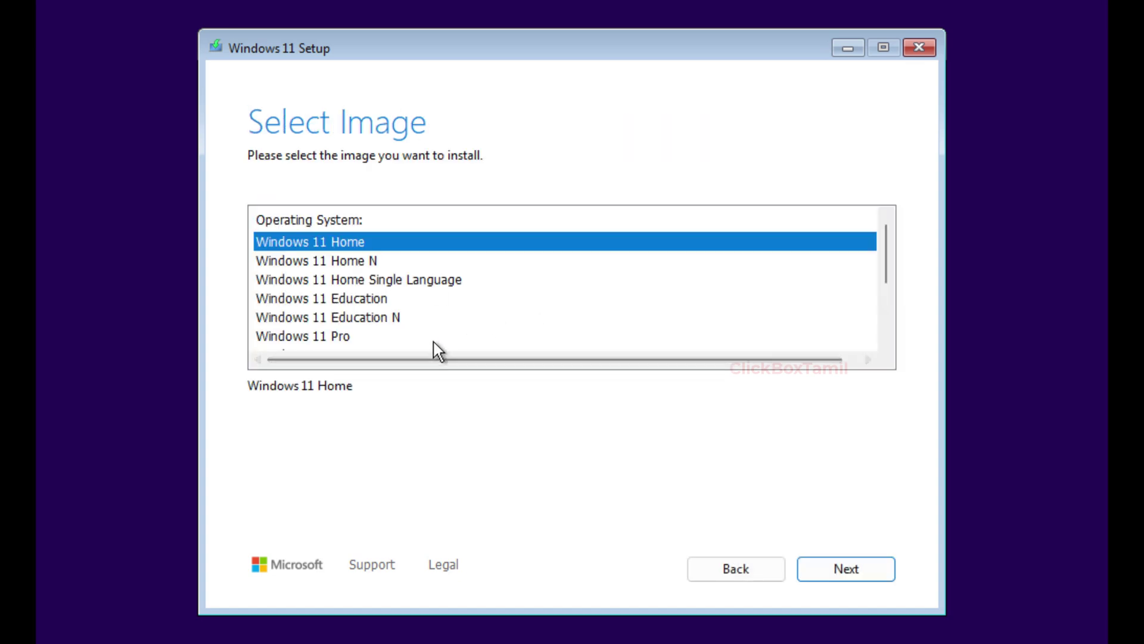
scroll(406, 327, "down", 1)
left_click(315, 280)
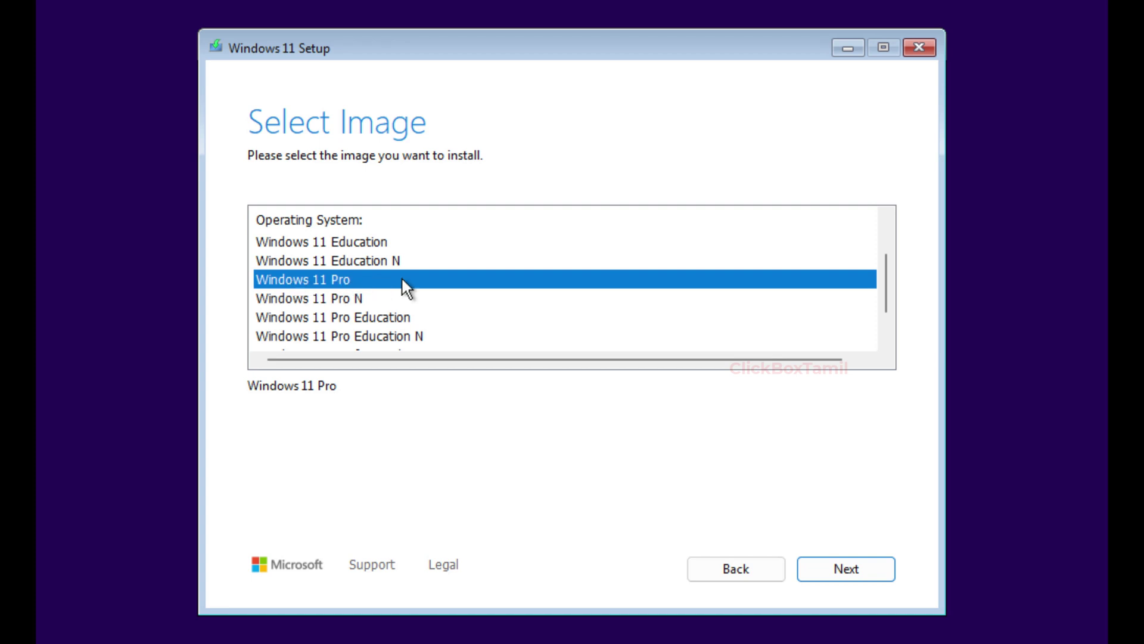
left_click(845, 568)
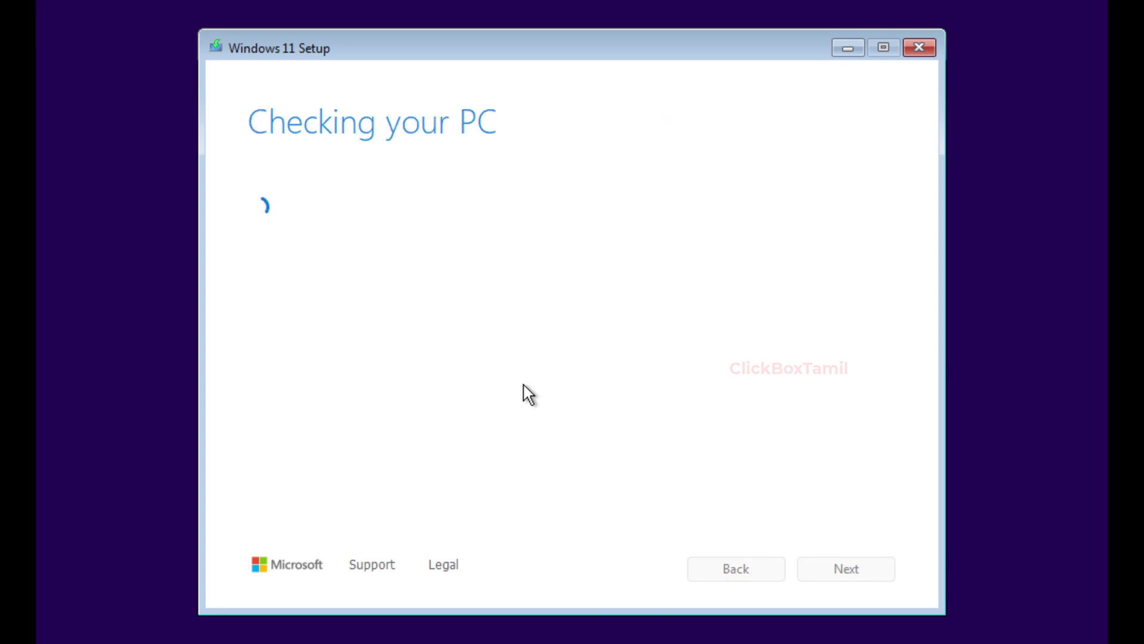
- Scroll through the Windows 11 license terms and accept them
scroll(632, 337, "down", 5)
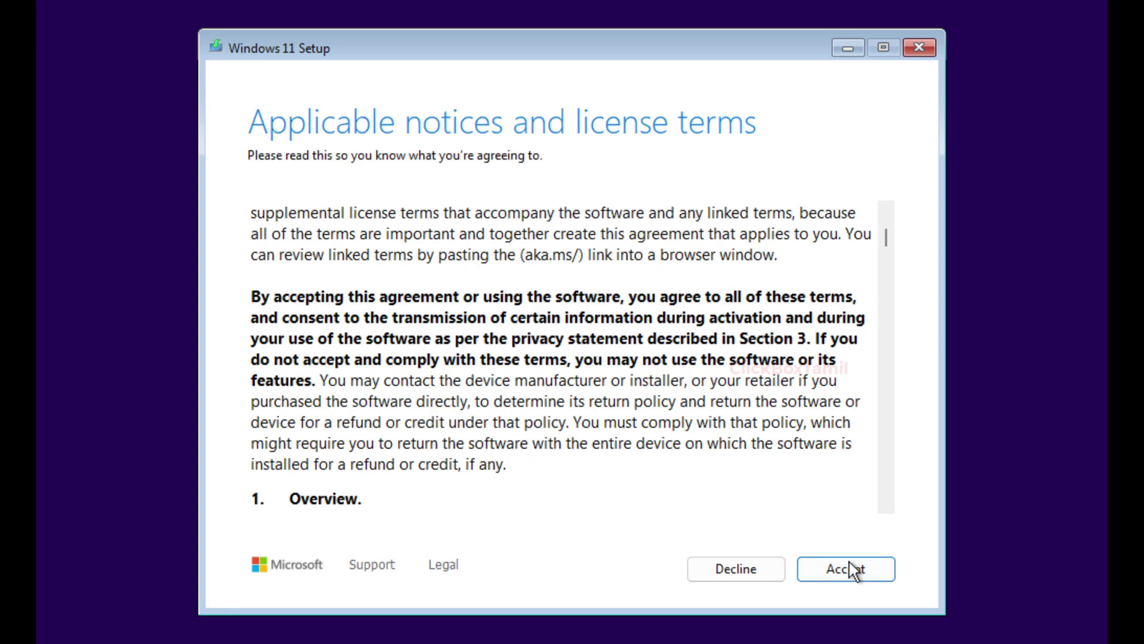
left_click(851, 568)
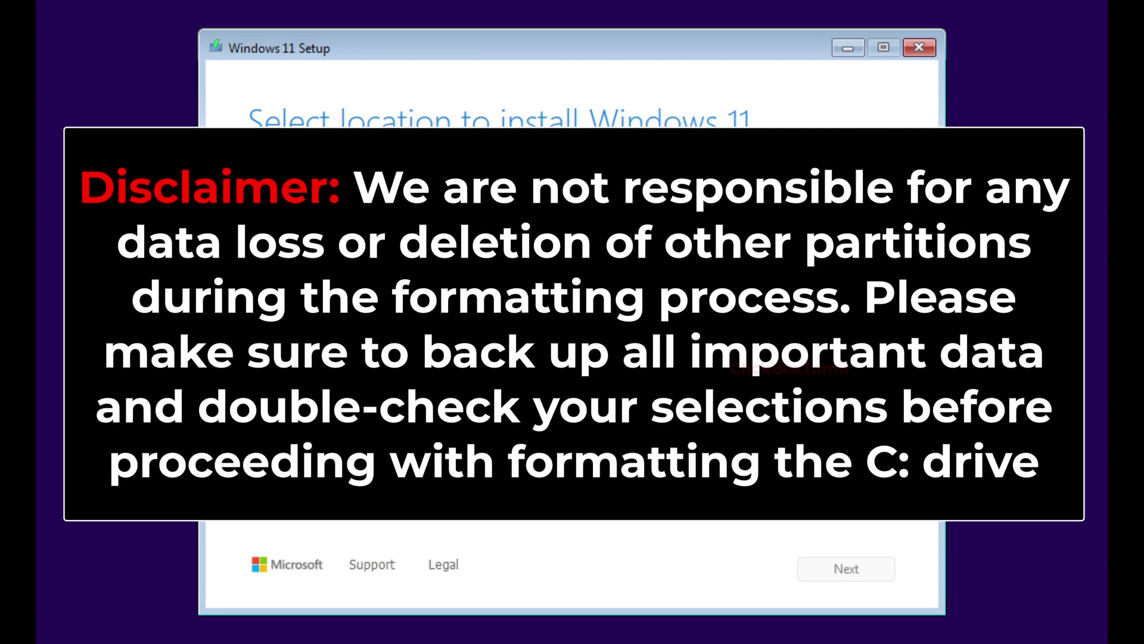
- Format Disk 0 Partition 3 and select it as the Windows 11 install location
left_click(343, 362)
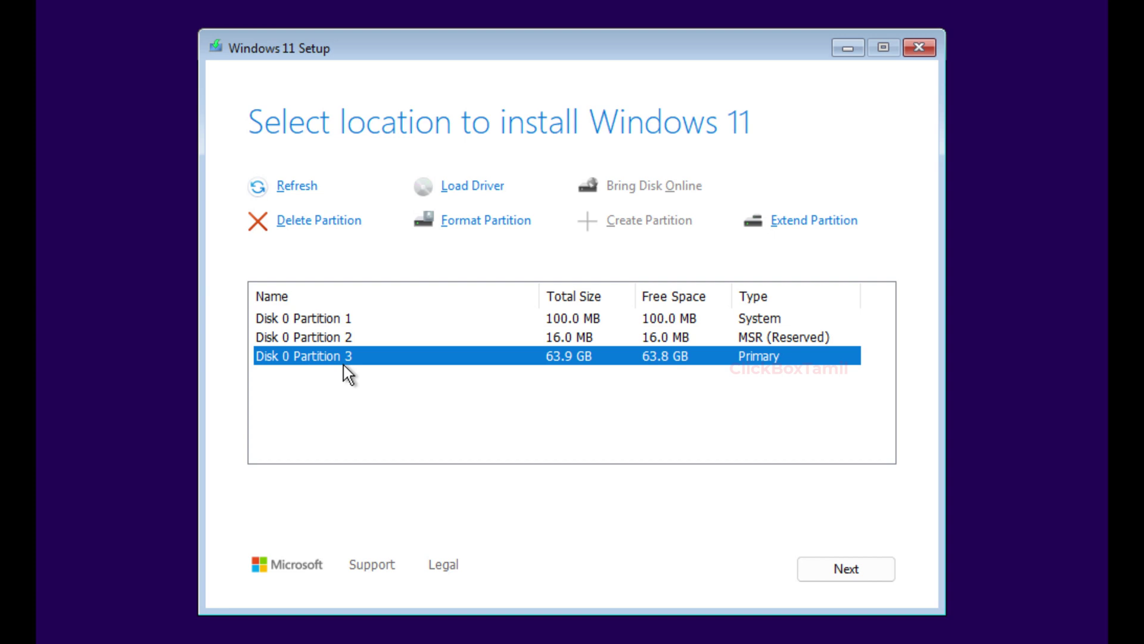
left_click(484, 221)
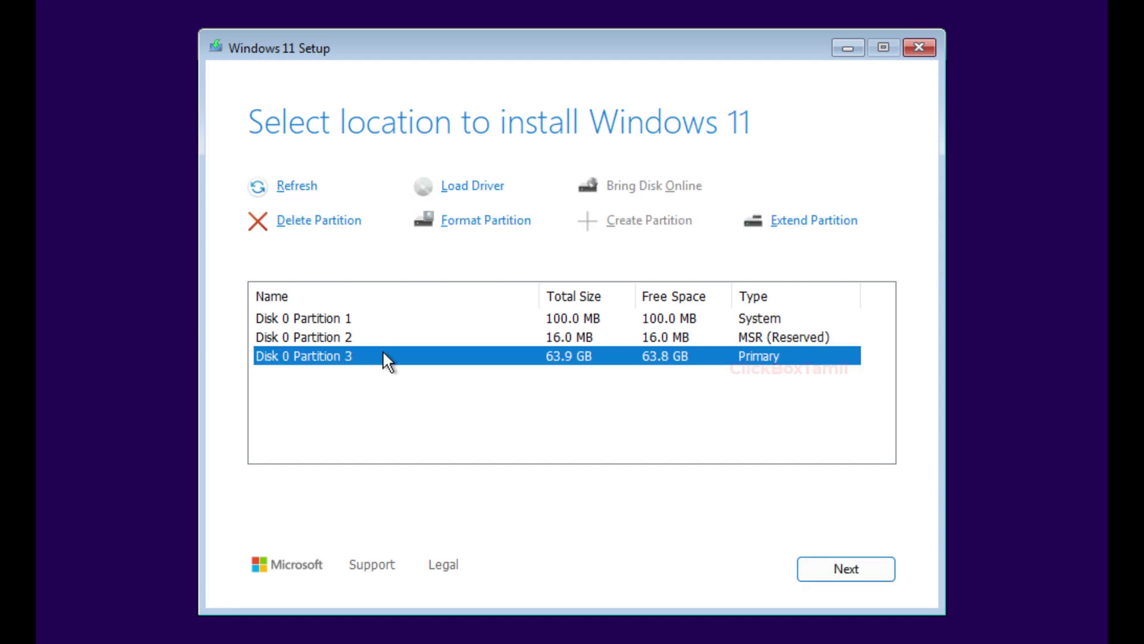
left_click(844, 566)
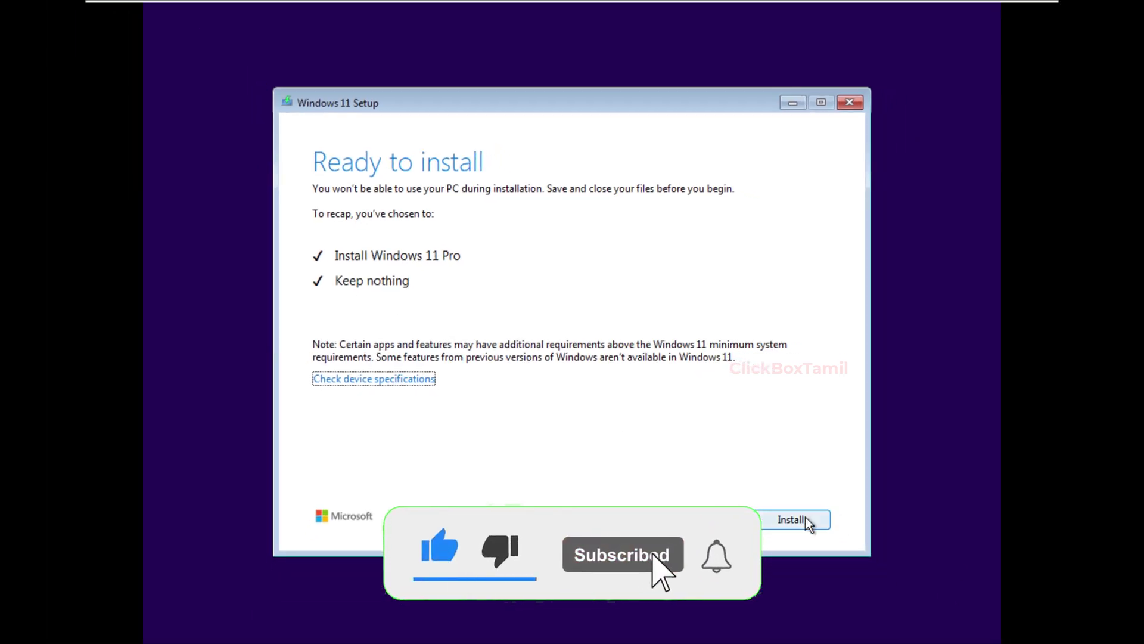
- Start the Windows 11 Pro installation and let it run to the region question
left_click(806, 517)
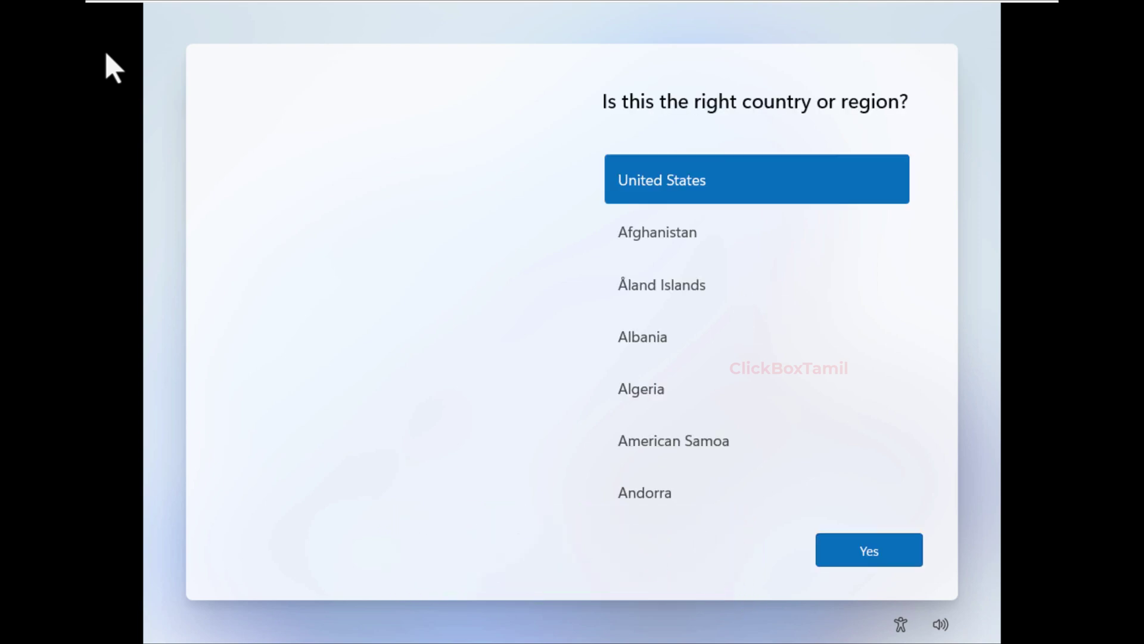
- Confirm United States as the region and US keyboard layout, with no second layout
left_click(873, 571)
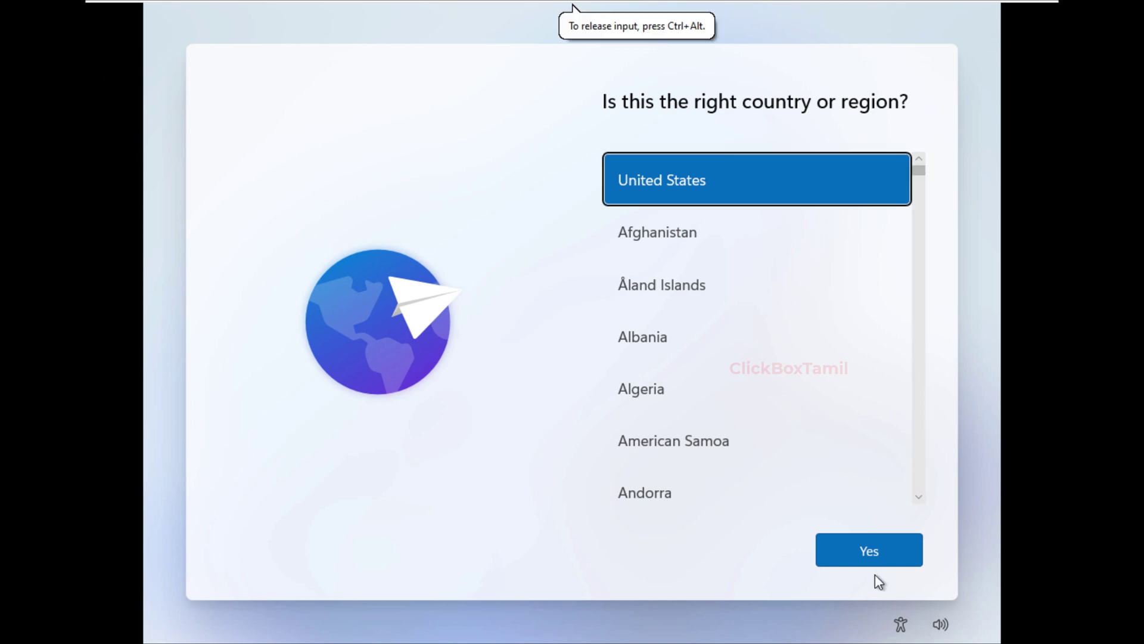
left_click(870, 567)
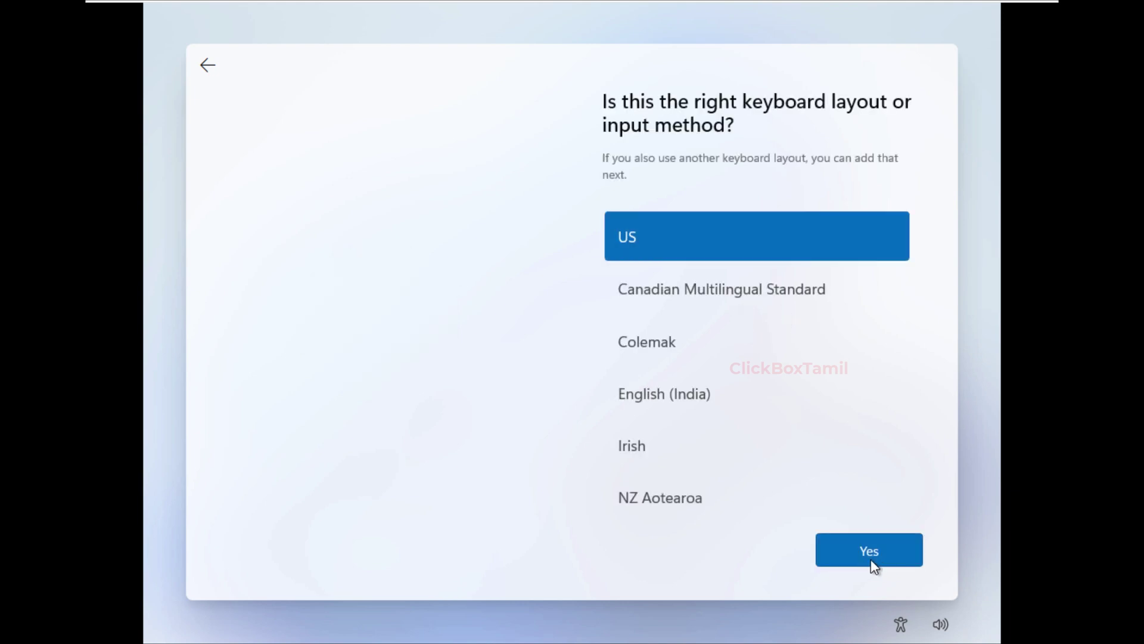
left_click(870, 551)
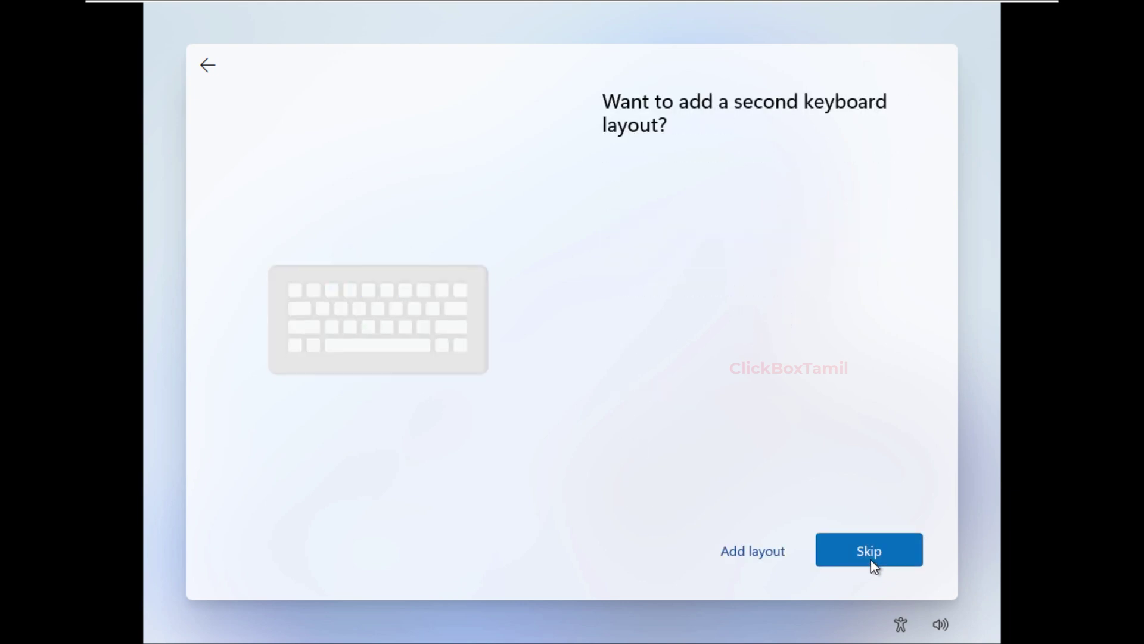
left_click(867, 555)
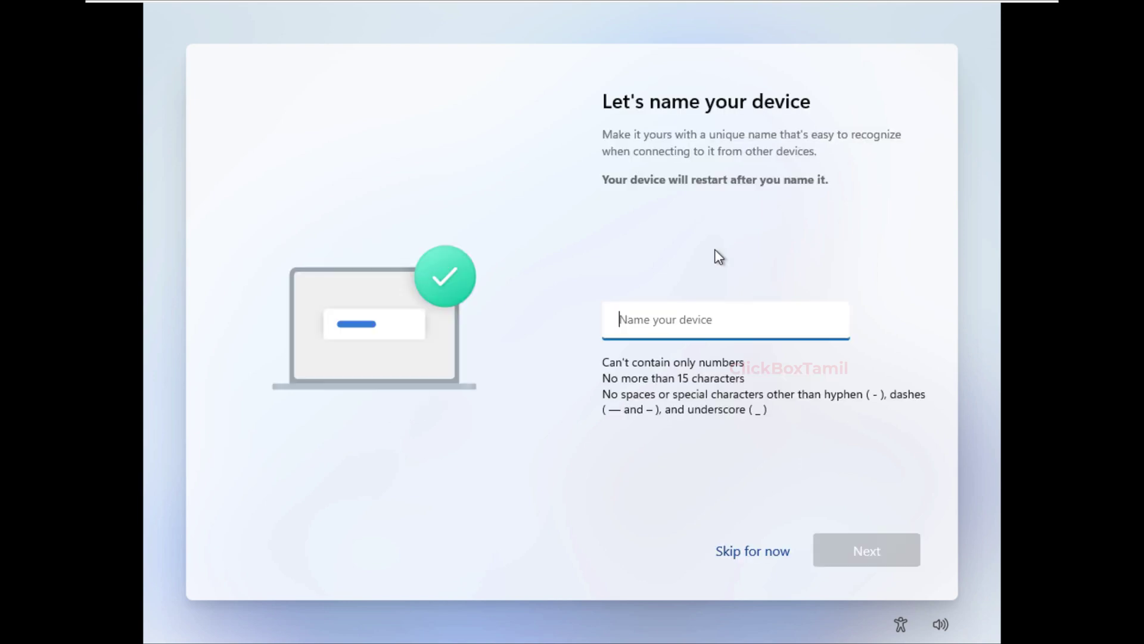
- Name the device 'CBT'
type("CBT")
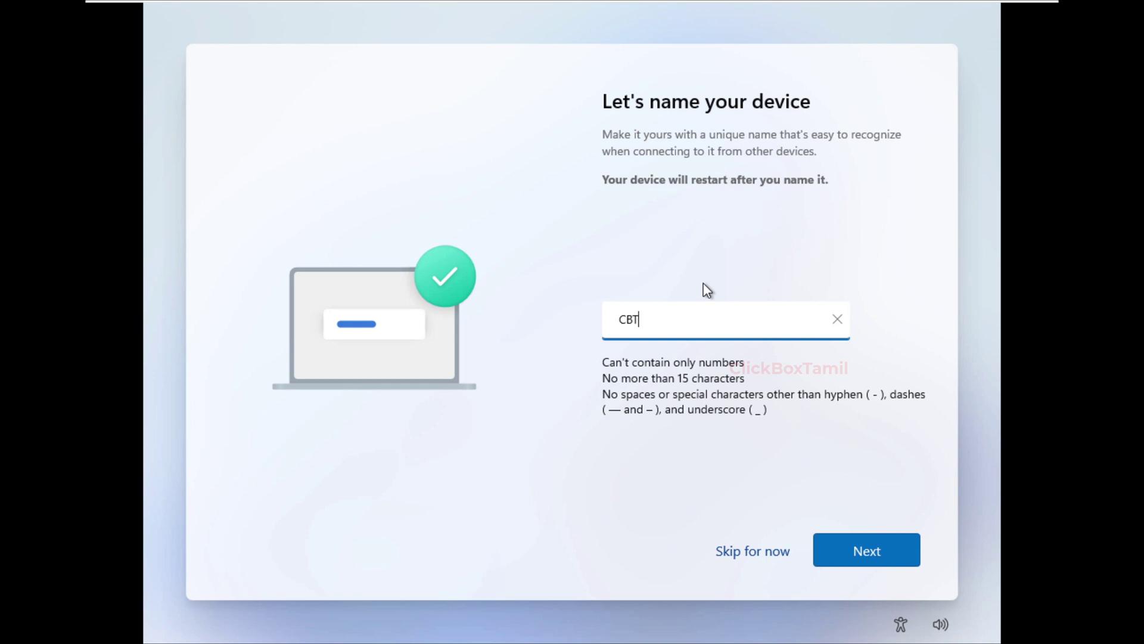
left_click(880, 563)
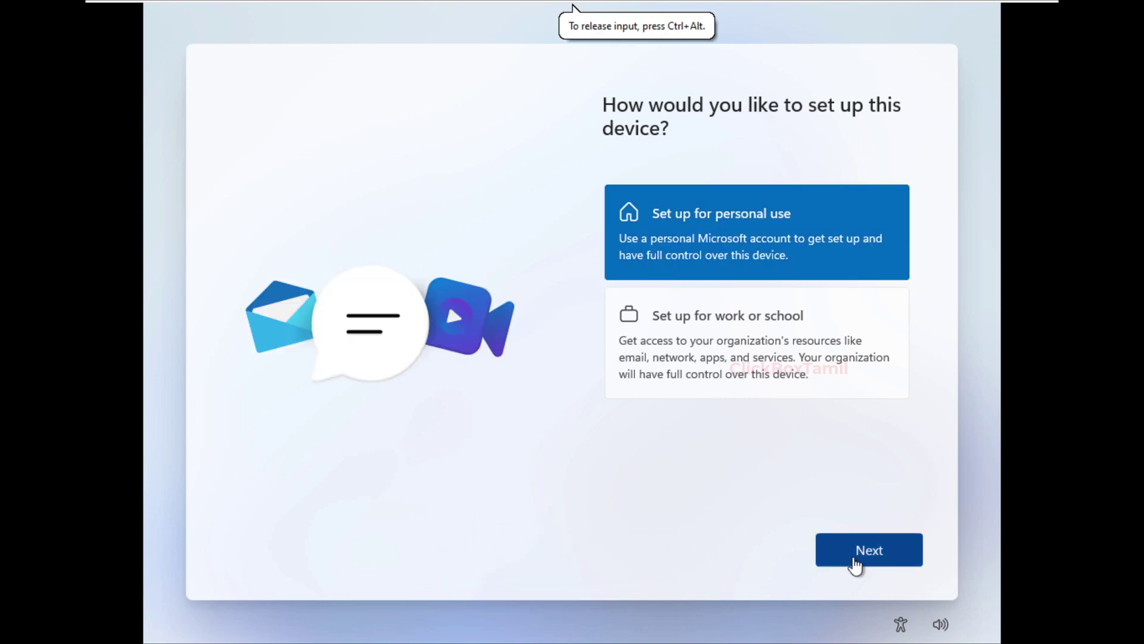
- Choose personal use and sign in by entering the Microsoft account e-mail address
left_click(853, 562)
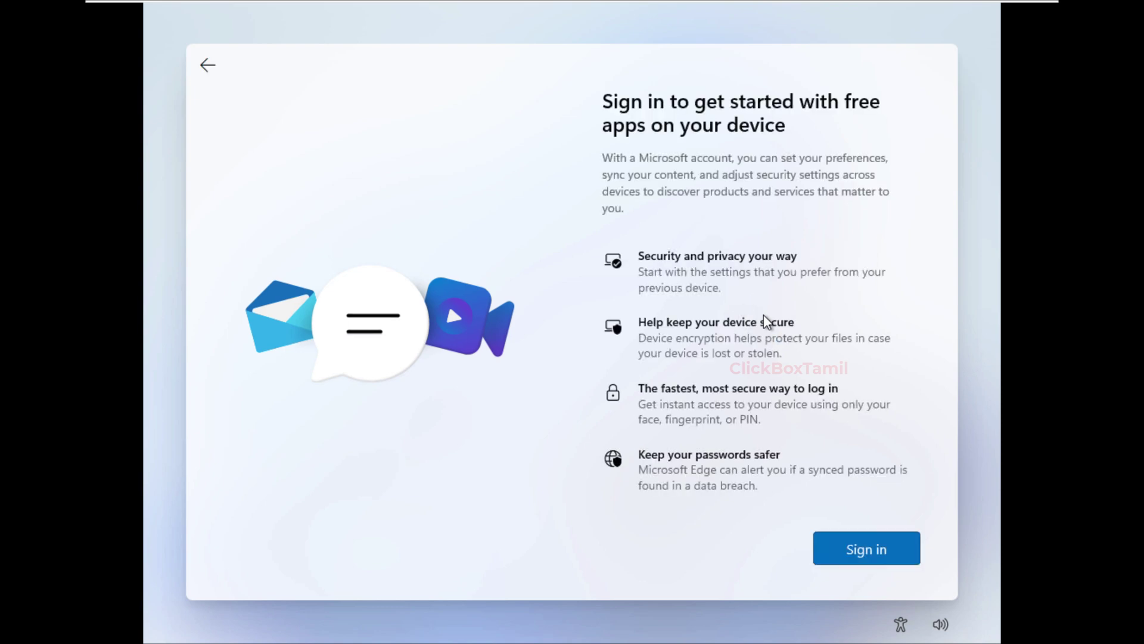
left_click(857, 546)
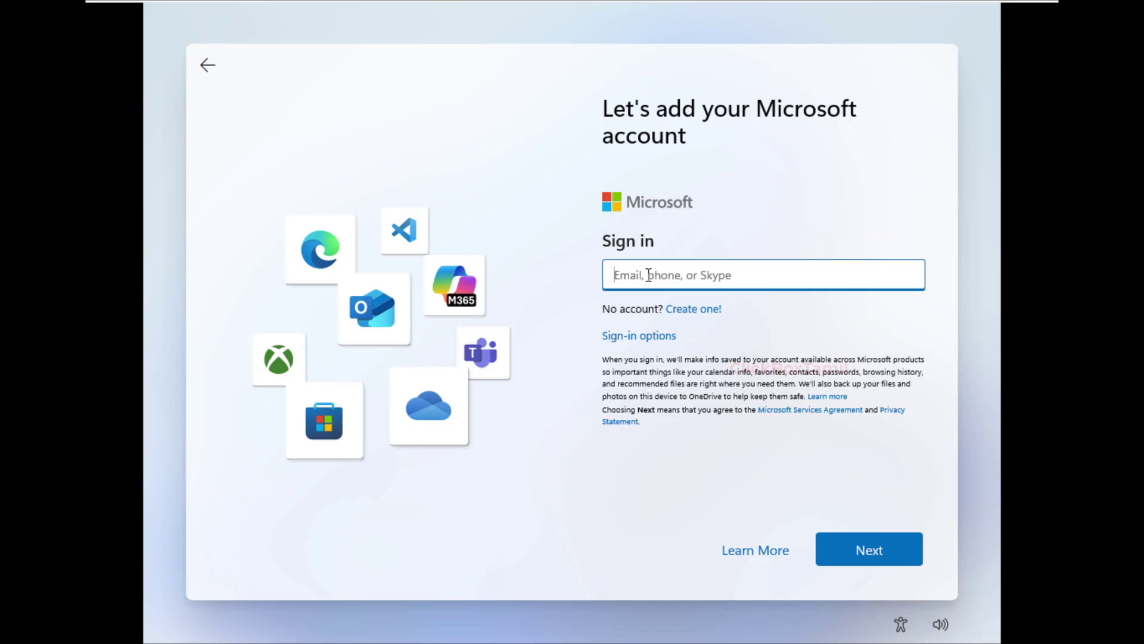
type("ar")
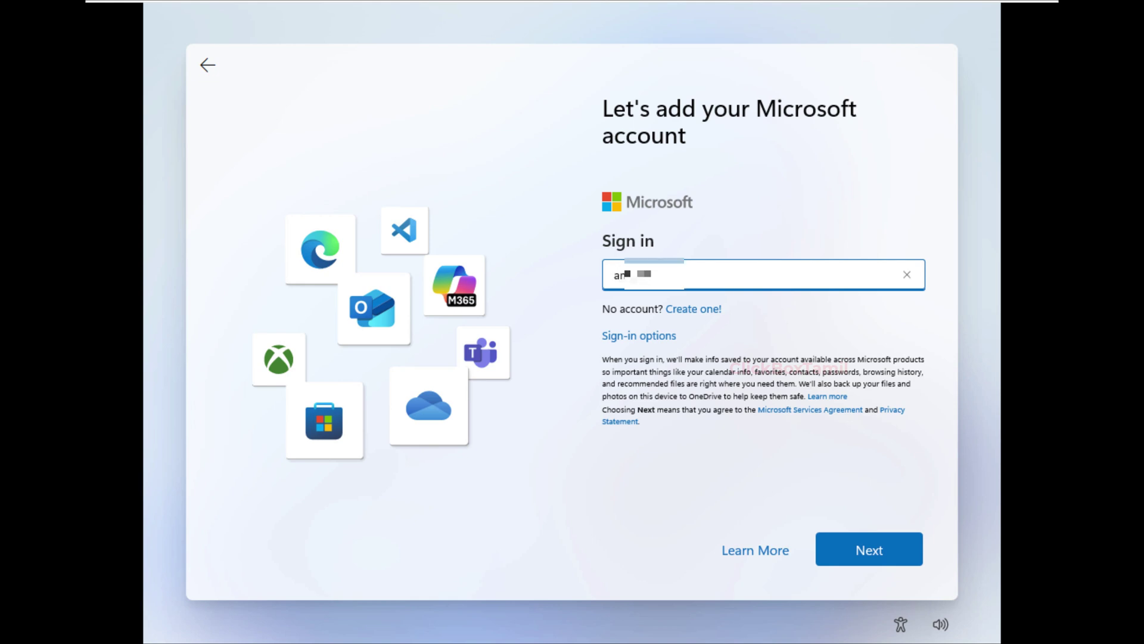
type("xxxxx@gmail.com")
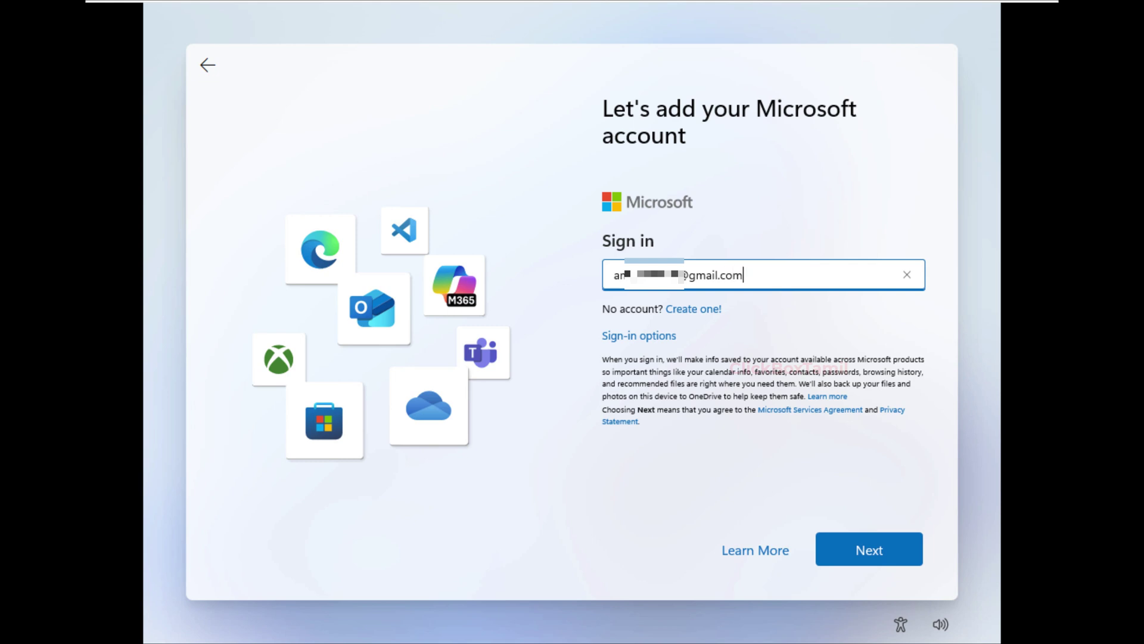
key("Return")
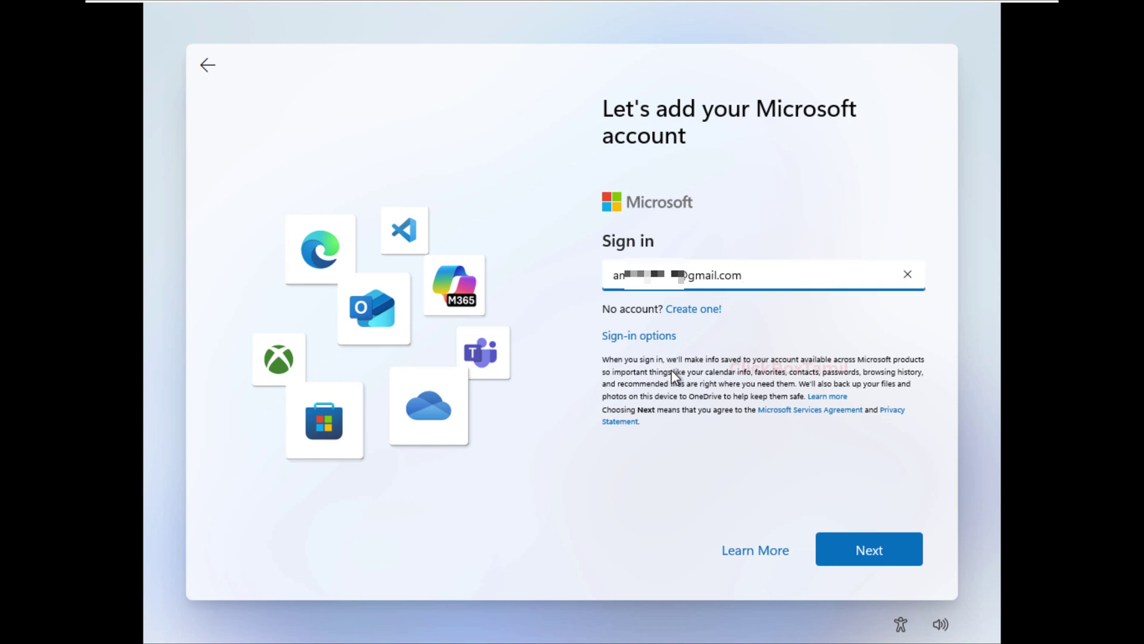
key("Return")
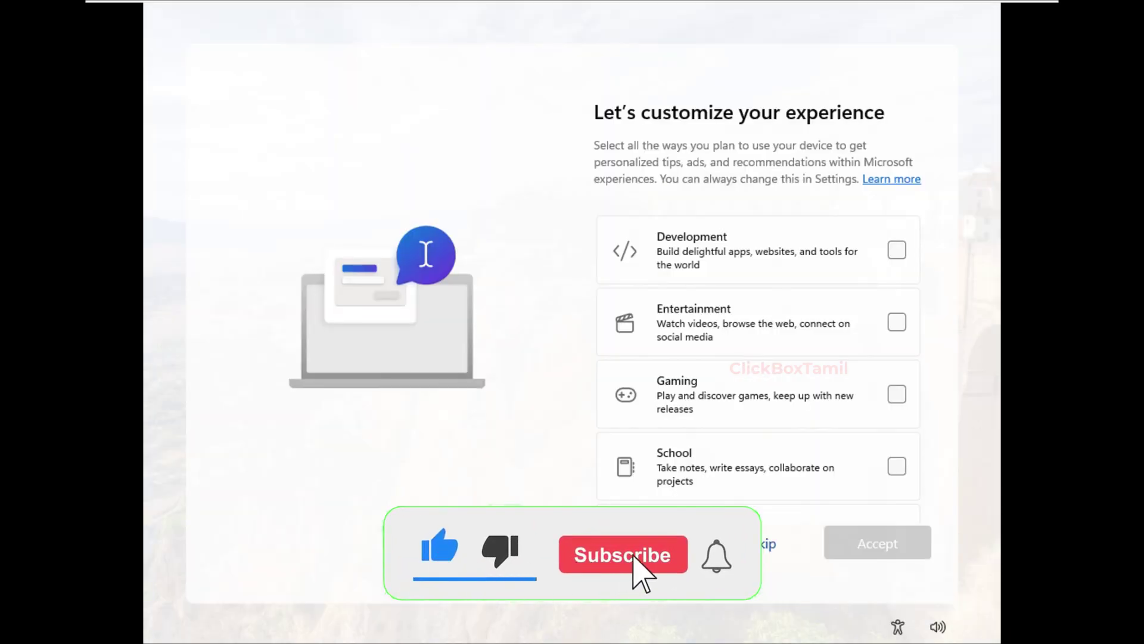
- Skip device-use customization and phone linking; decline browsing import, Microsoft 365 and PC Game Pass
left_click(766, 547)
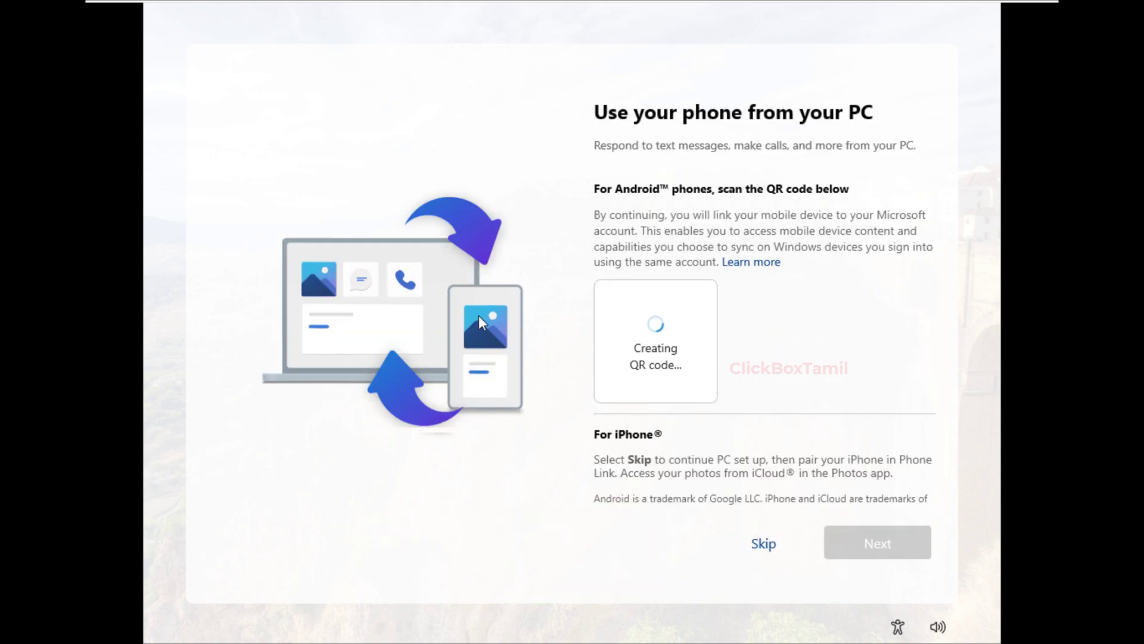
left_click(766, 544)
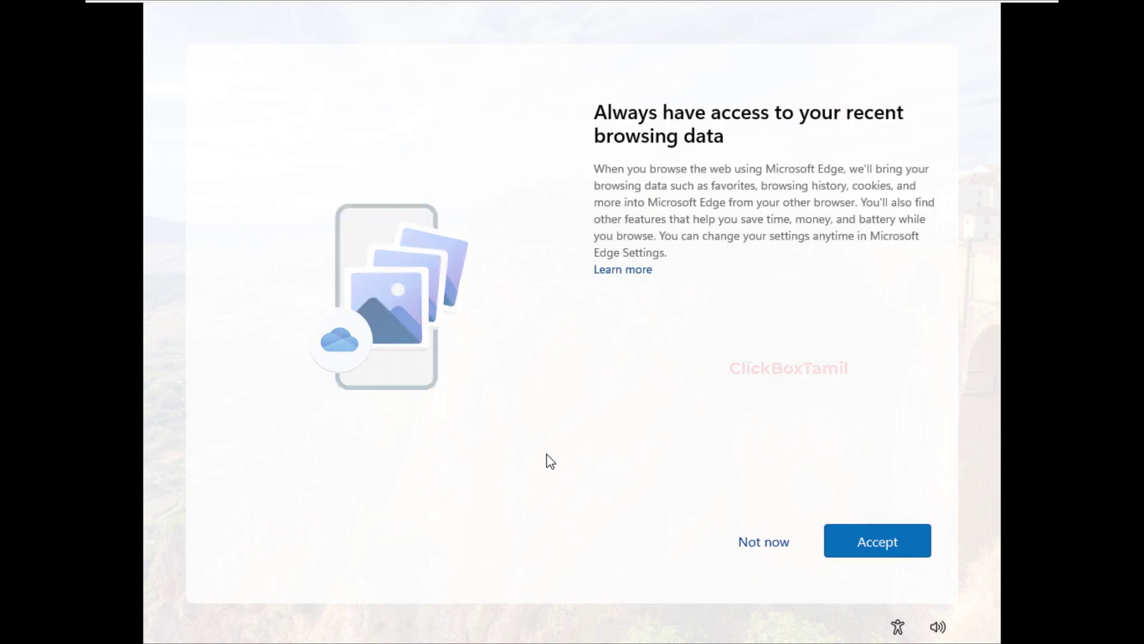
left_click(763, 543)
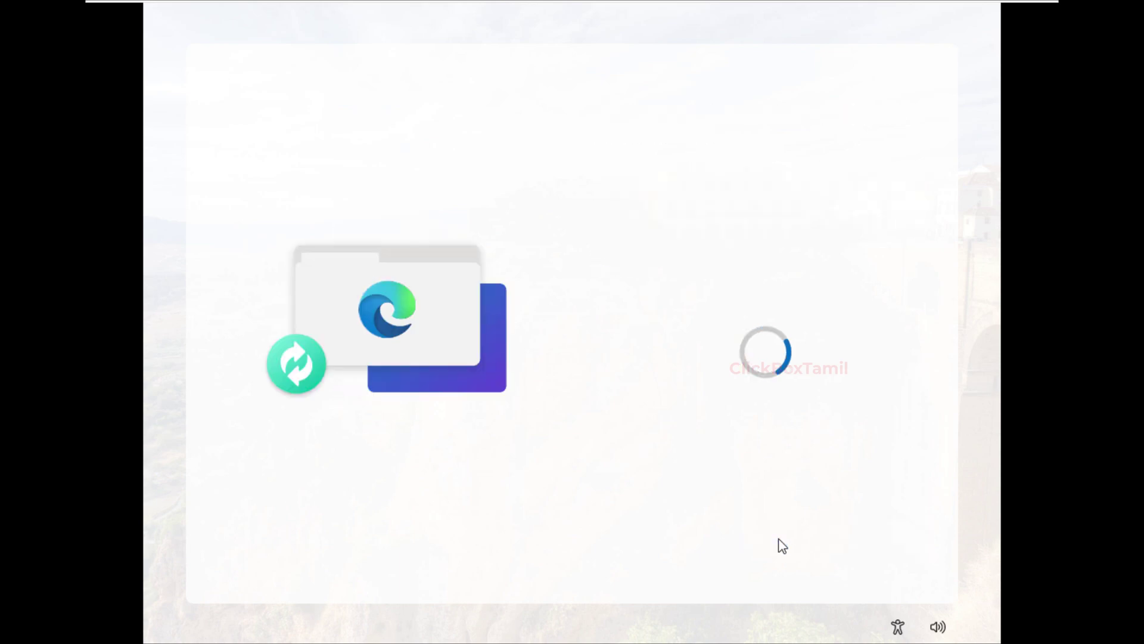
left_click(779, 545)
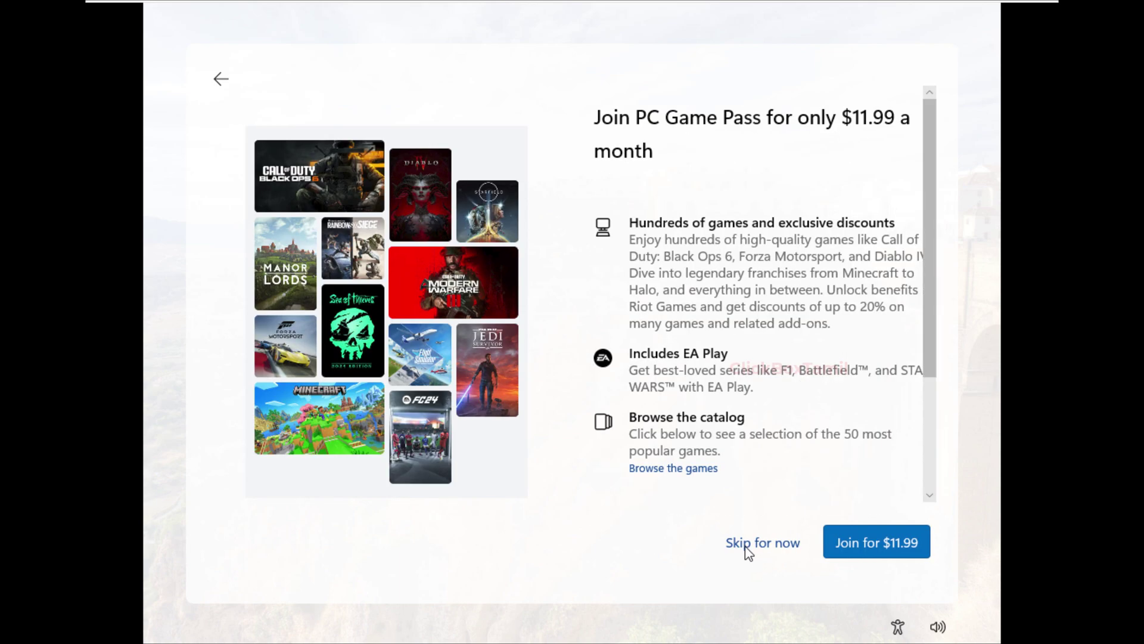
left_click(746, 546)
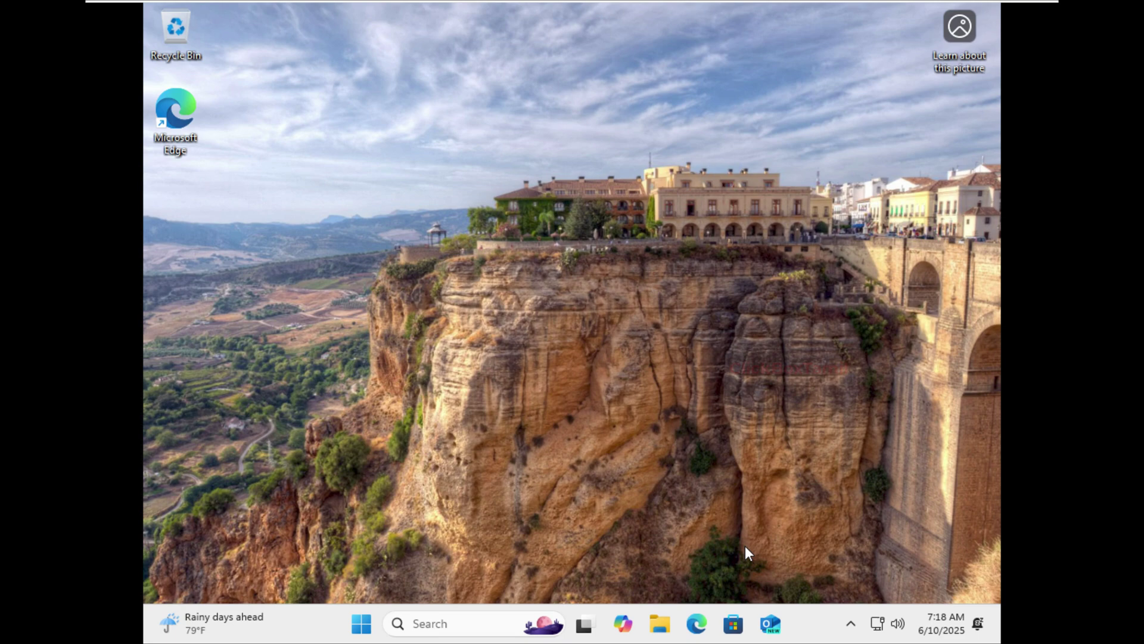
- Launch File Explorer from the pinned Start apps and show the drives under This PC
key("super")
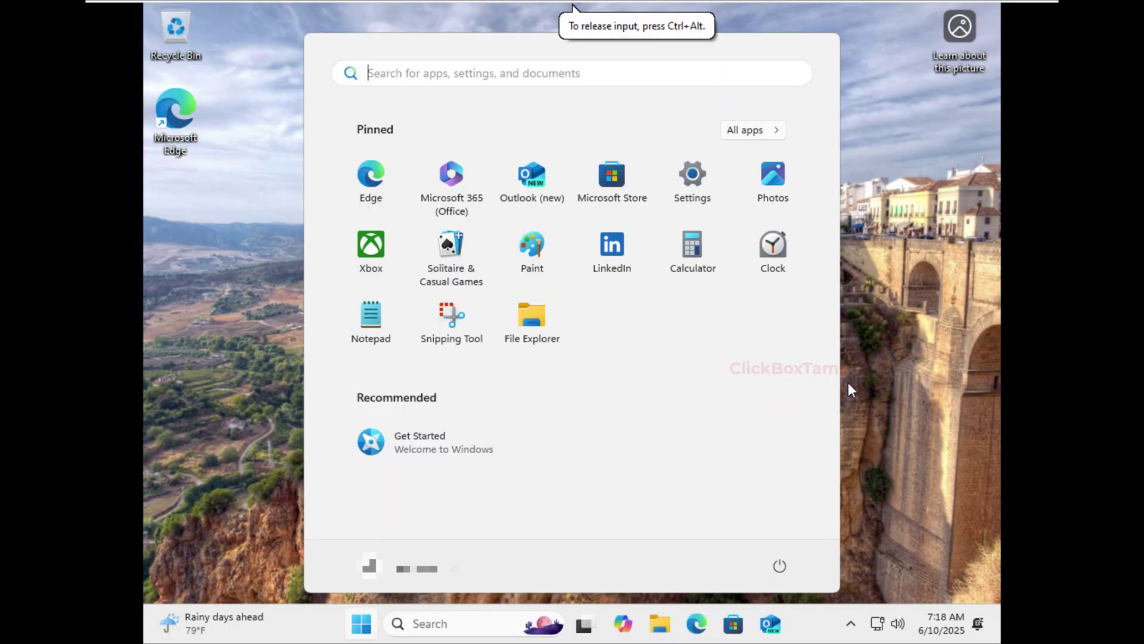
left_click(913, 363)
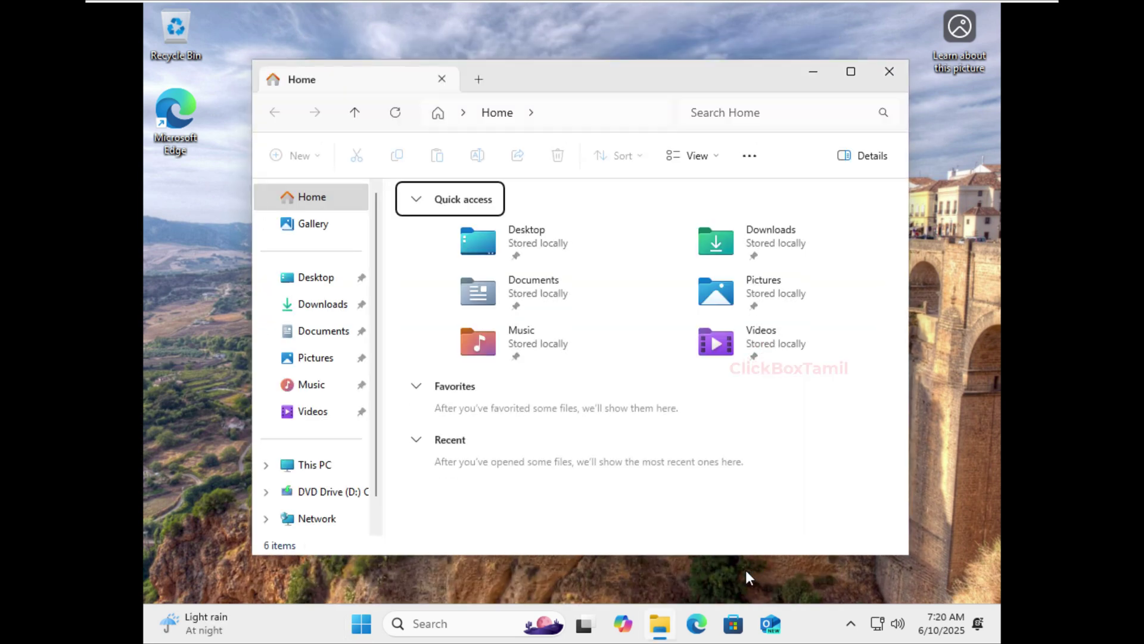
left_click(336, 474)
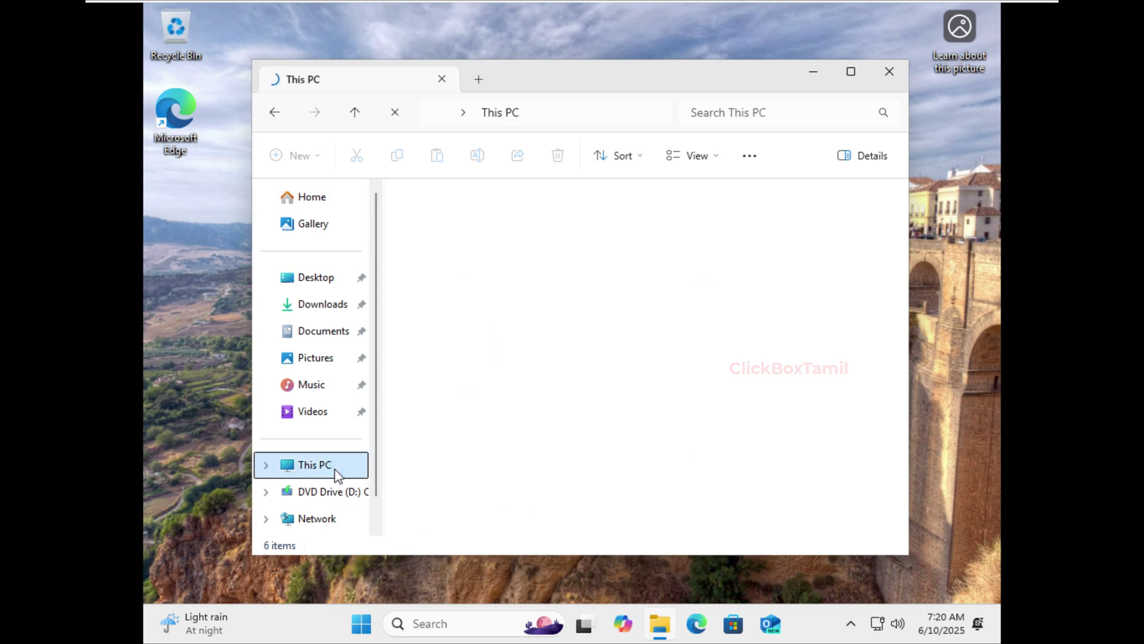